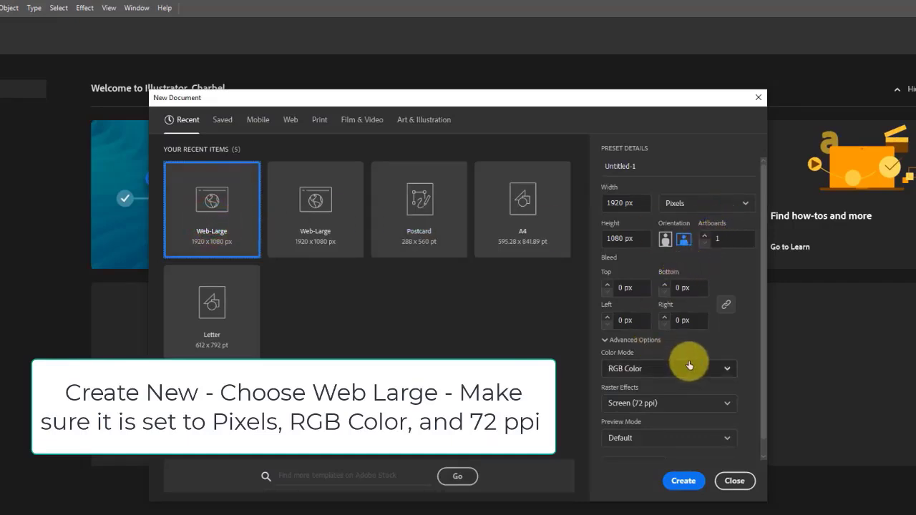
Create a new Web-Large document of 1920 x 1080 px with Pixels units, RGB Color and Screen (72 ppi).
scroll(676, 361, down, 2)
scroll(640, 315, up, 2)
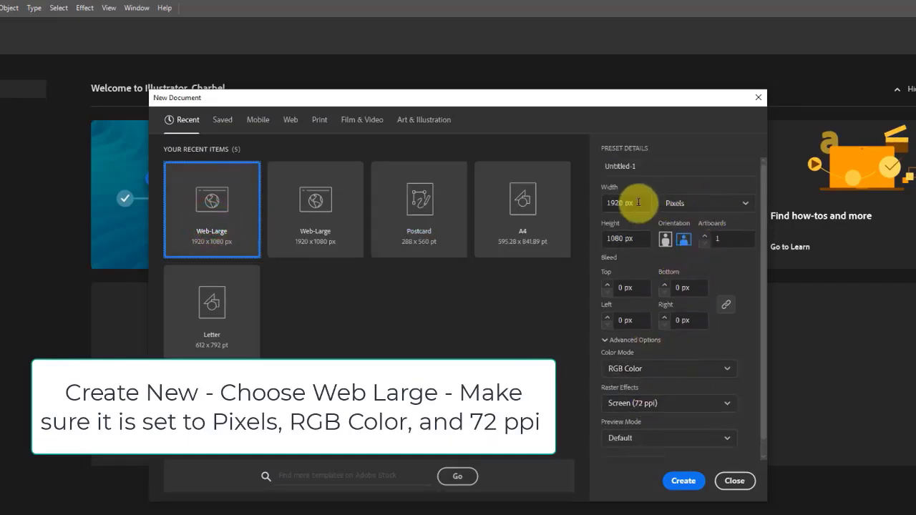
click(745, 204)
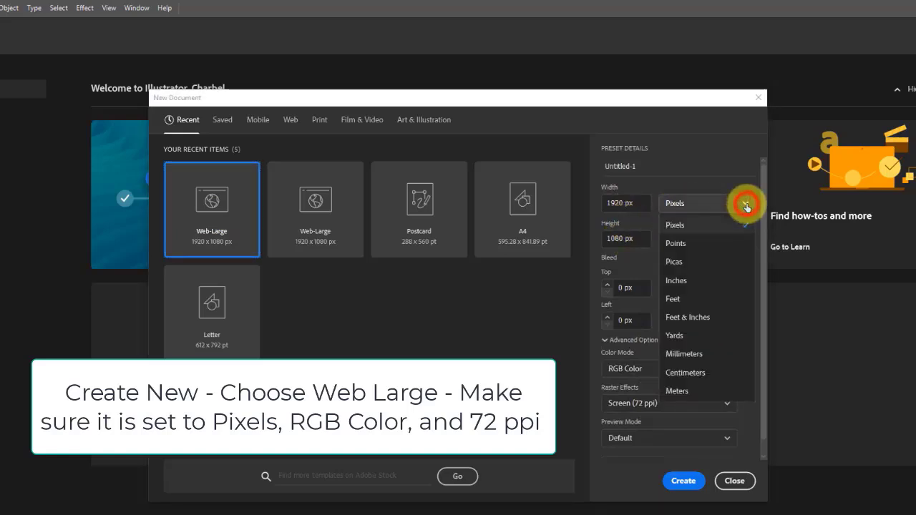
click(693, 227)
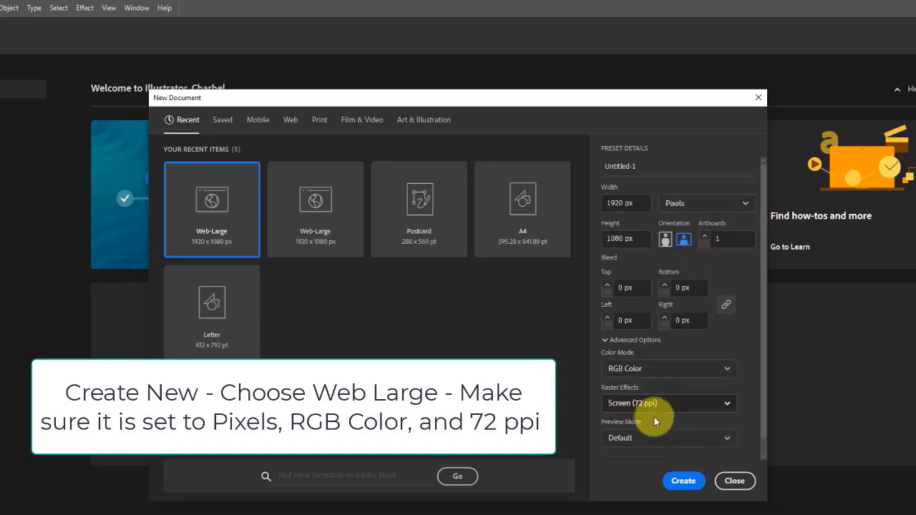
scroll(652, 417, down, 1)
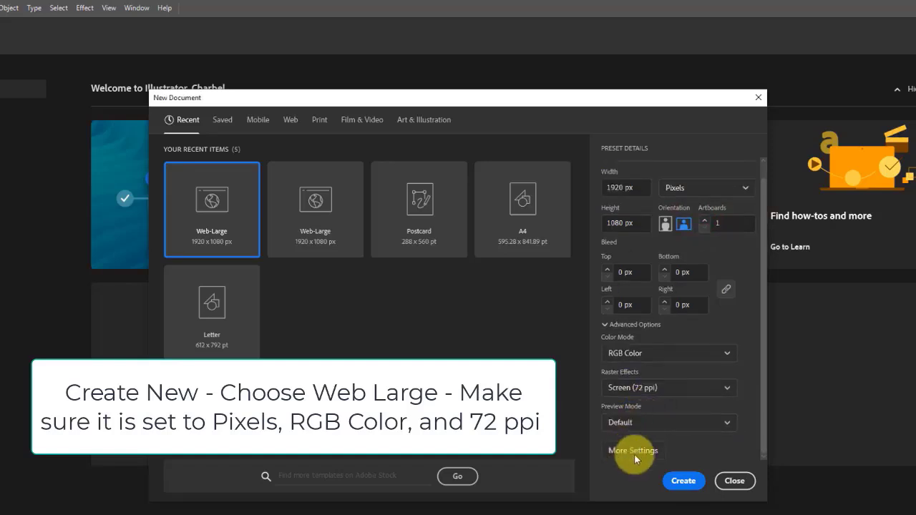
click(683, 483)
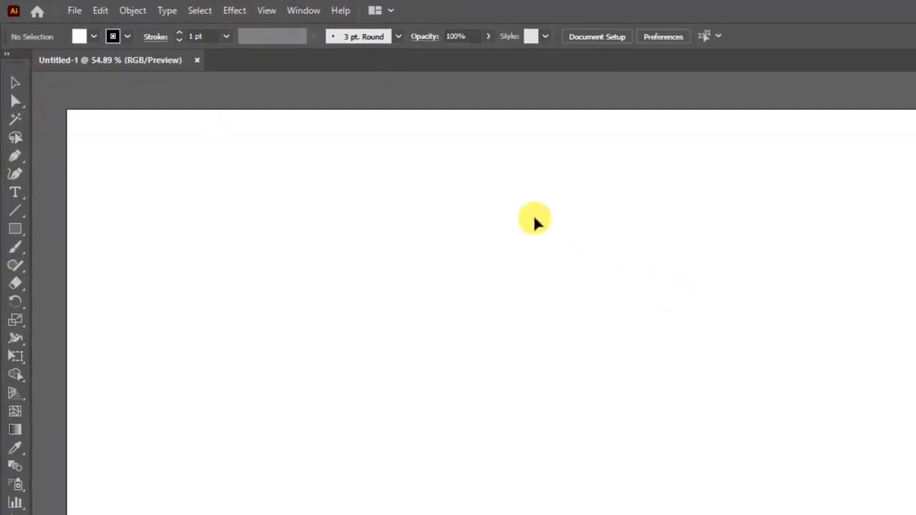
Reset the Essentials Classic workspace and check that Smart Guides and Snap To Point are enabled.
click(300, 14)
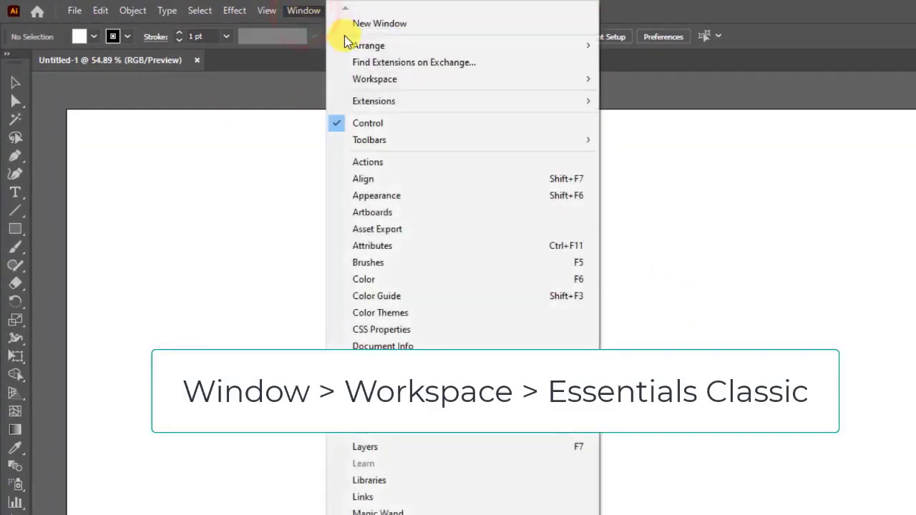
mouse_move(433, 78)
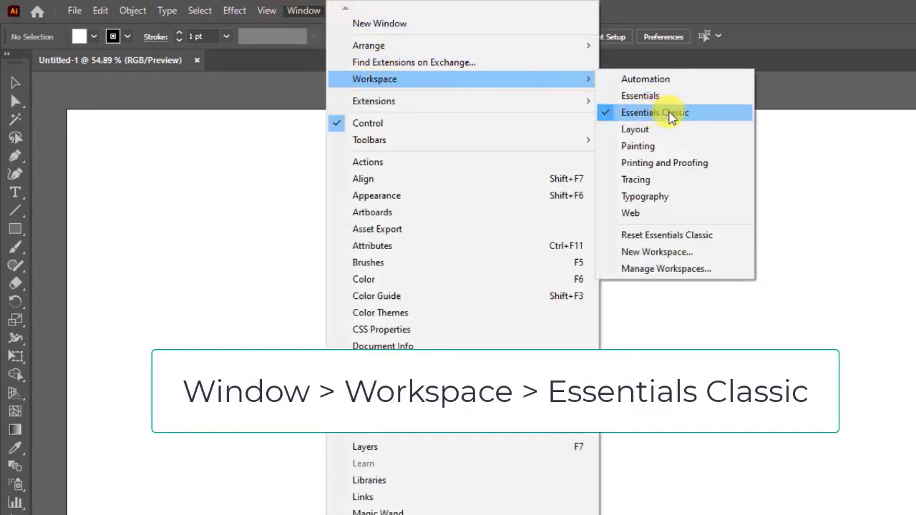
click(659, 240)
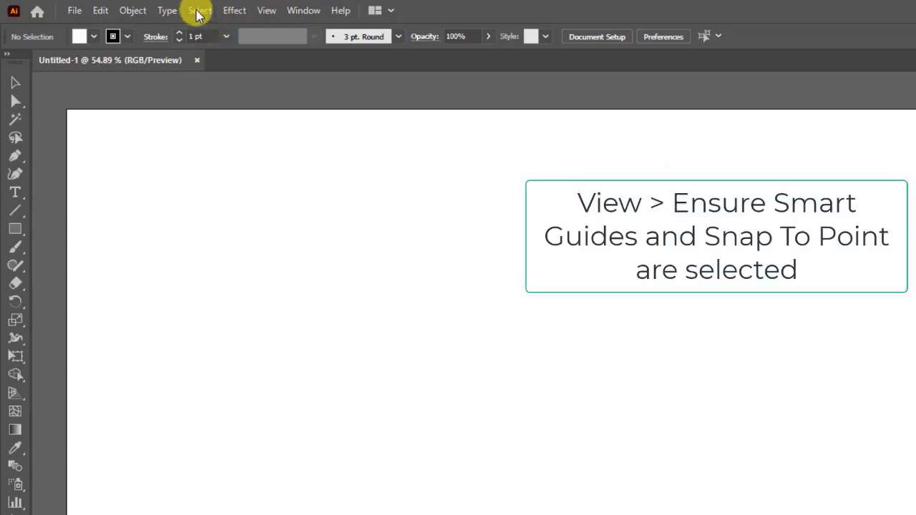
click(264, 11)
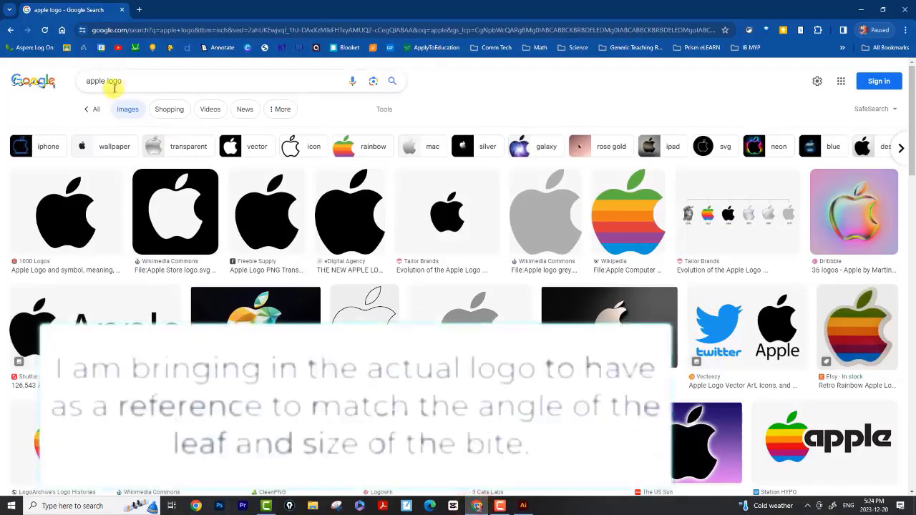
Switch to the browser, search Google Images for apple logo and copy the Apple Store logo image.
click(119, 81)
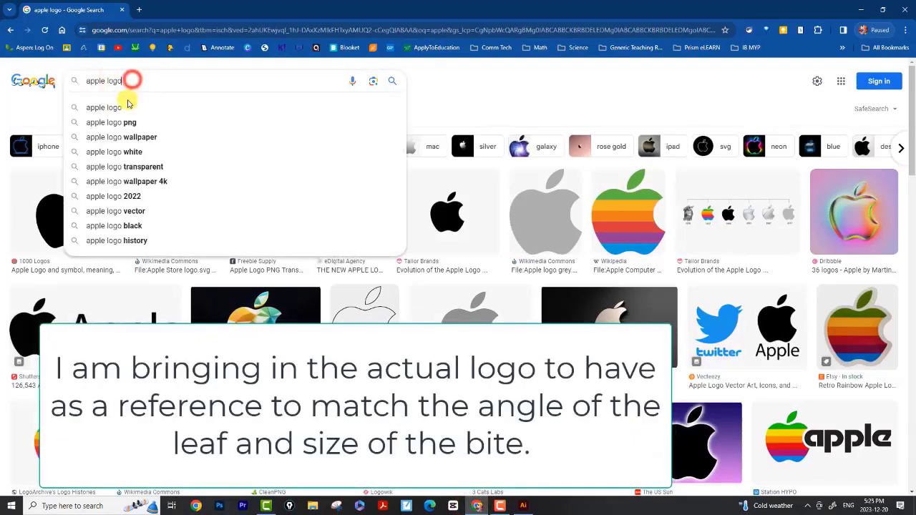
click(124, 106)
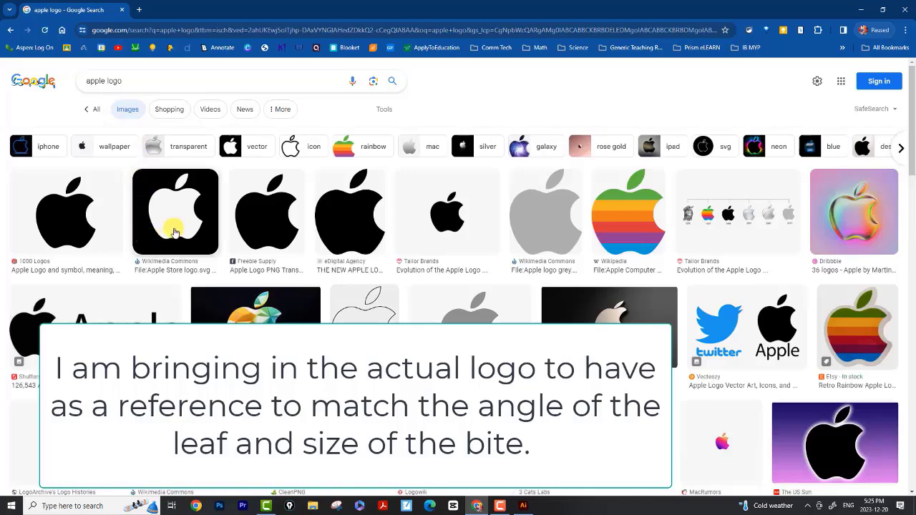
click(169, 229)
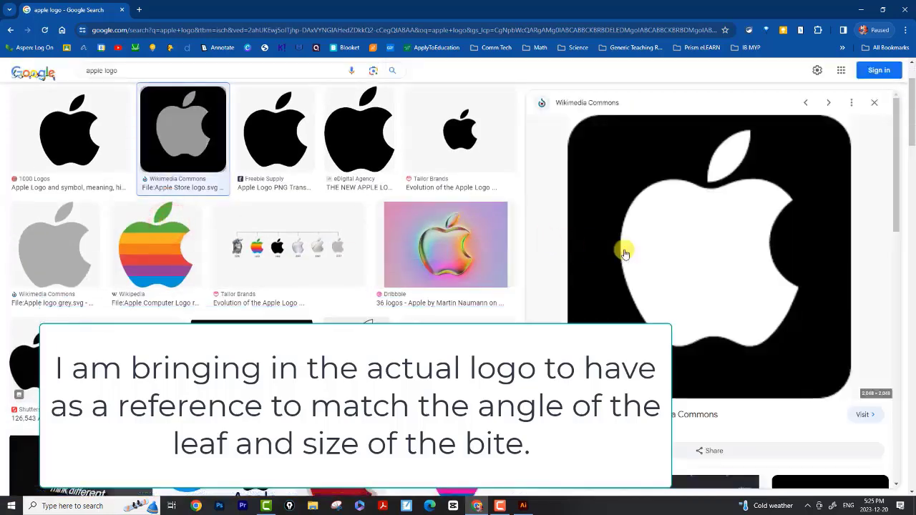
right_click(693, 254)
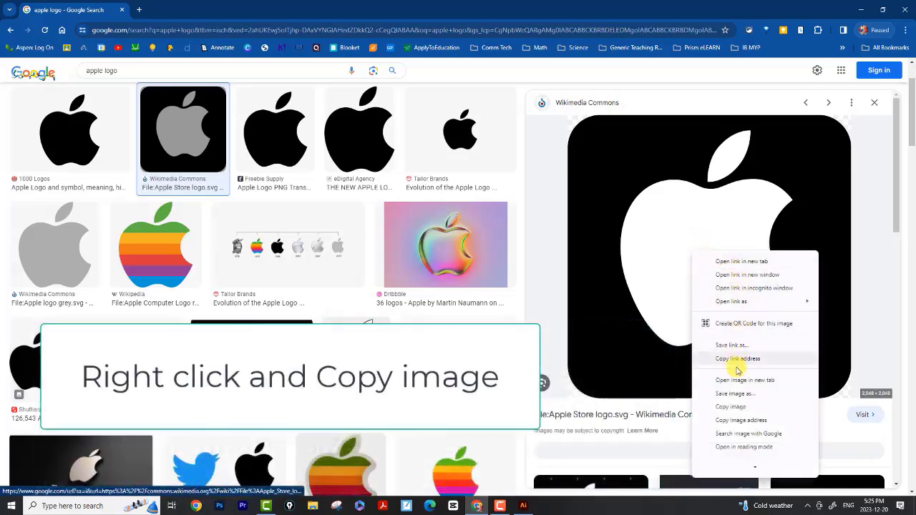
click(743, 407)
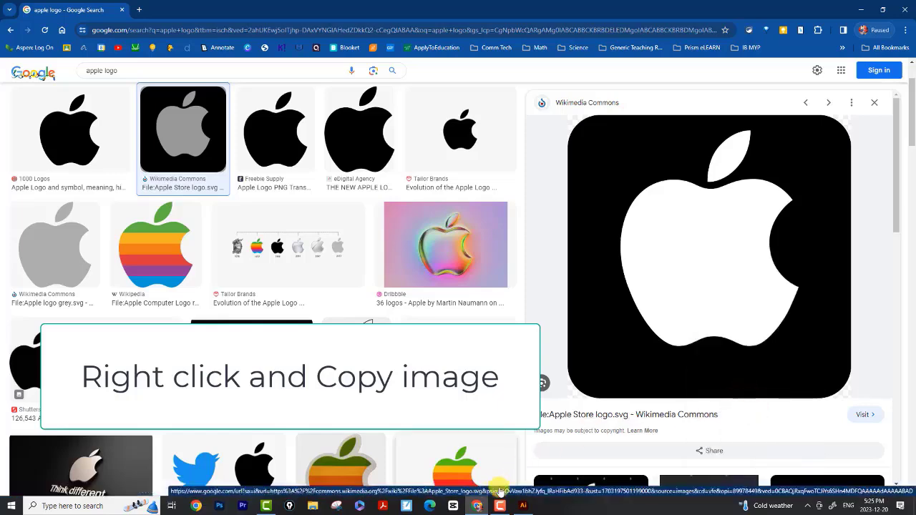
Switch back to Illustrator and paste the copied Apple logo image into the document.
click(524, 506)
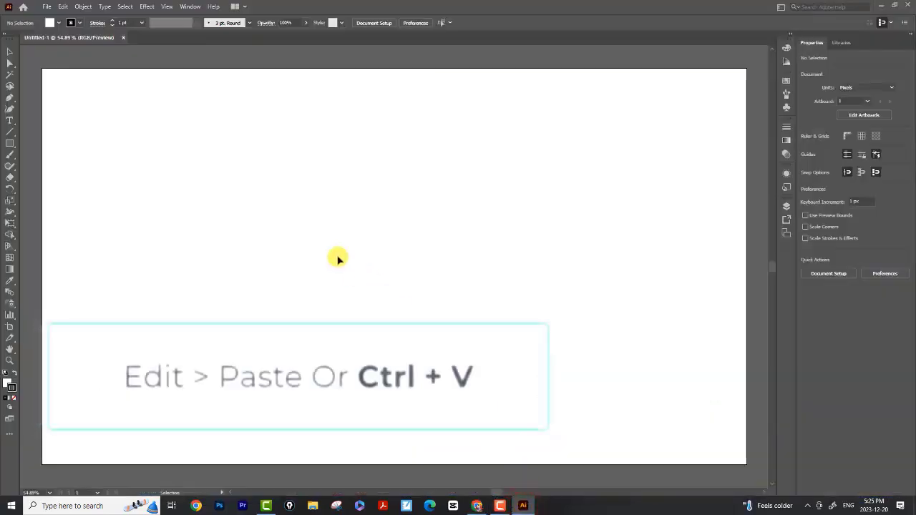
click(63, 7)
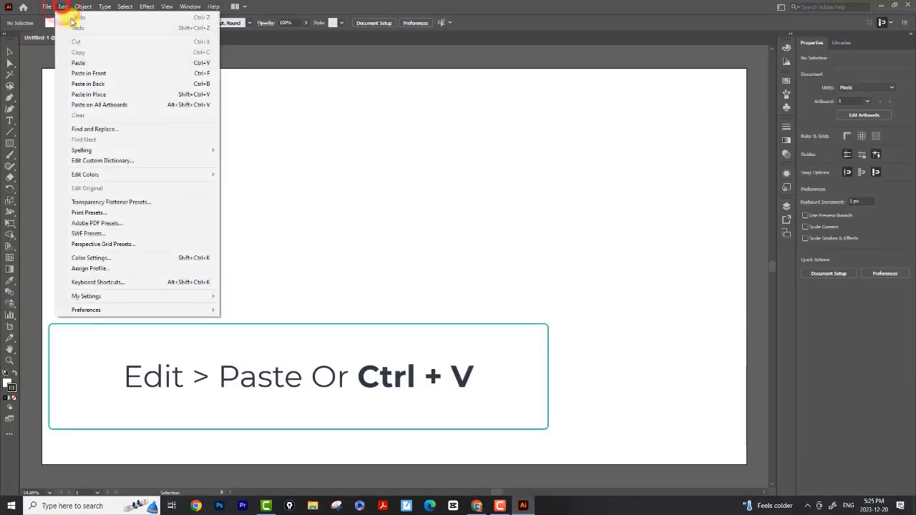
click(87, 64)
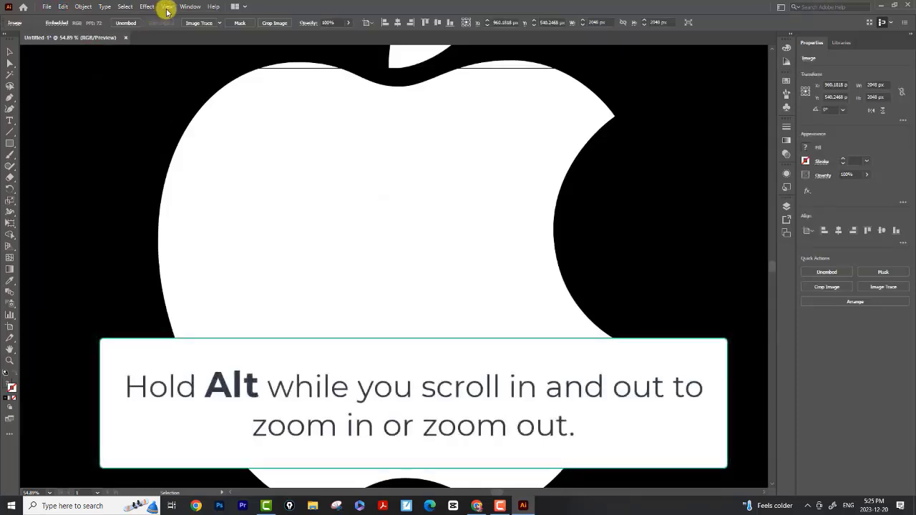
Scale the pasted logo down proportionally and move it onto the artboard's upper-left corner.
scroll(456, 229, down, 4)
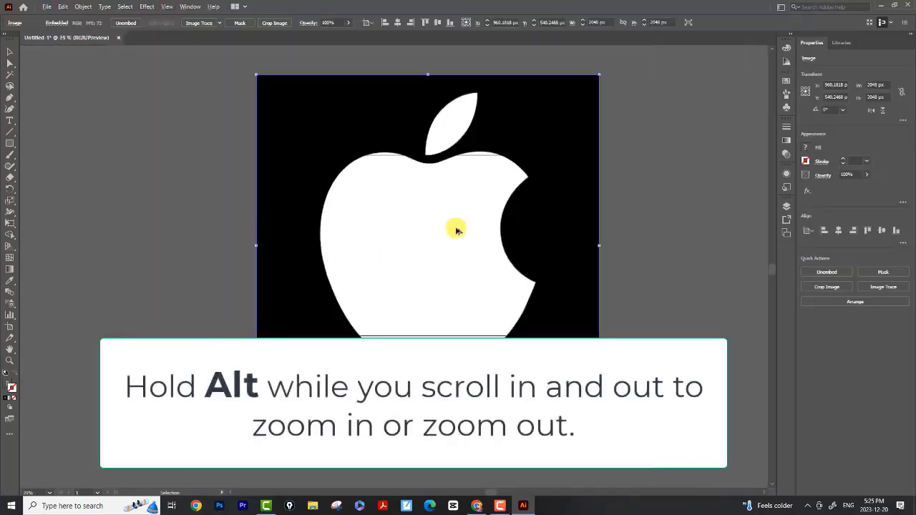
scroll(457, 230, down, 1)
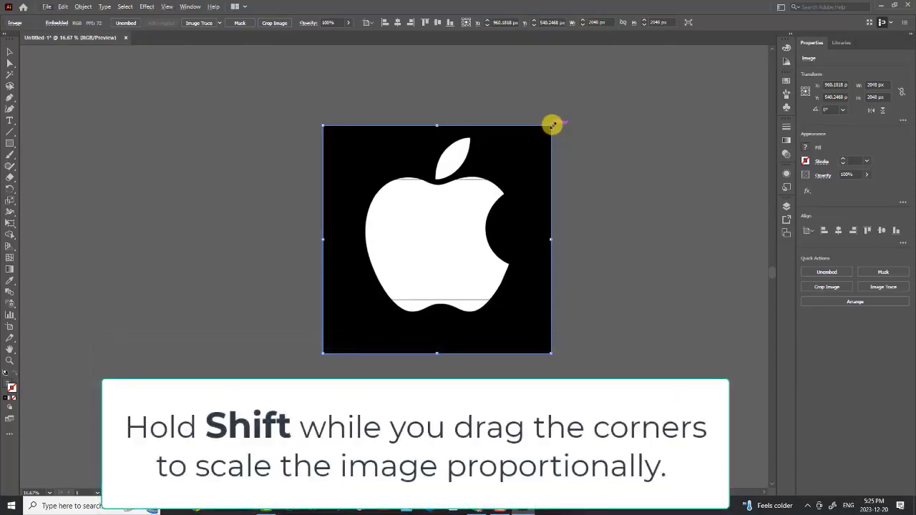
drag(552, 125, 384, 295)
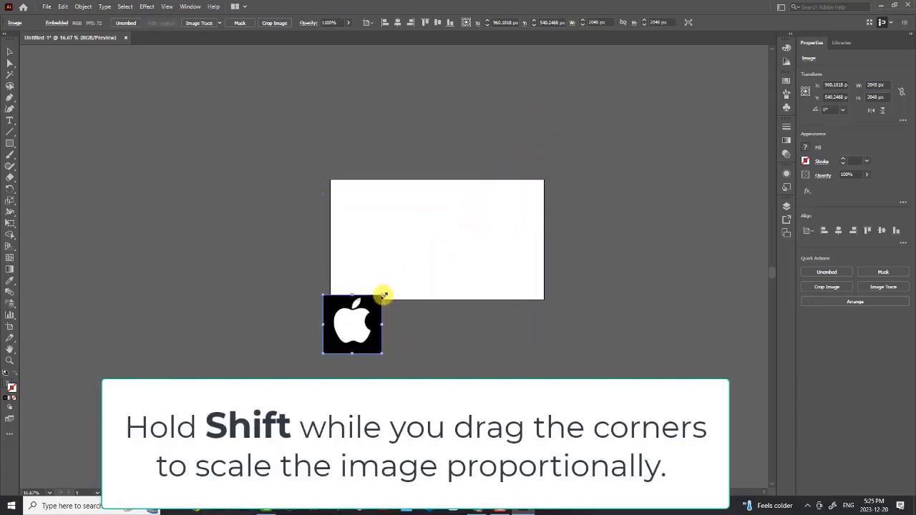
drag(364, 325, 373, 214)
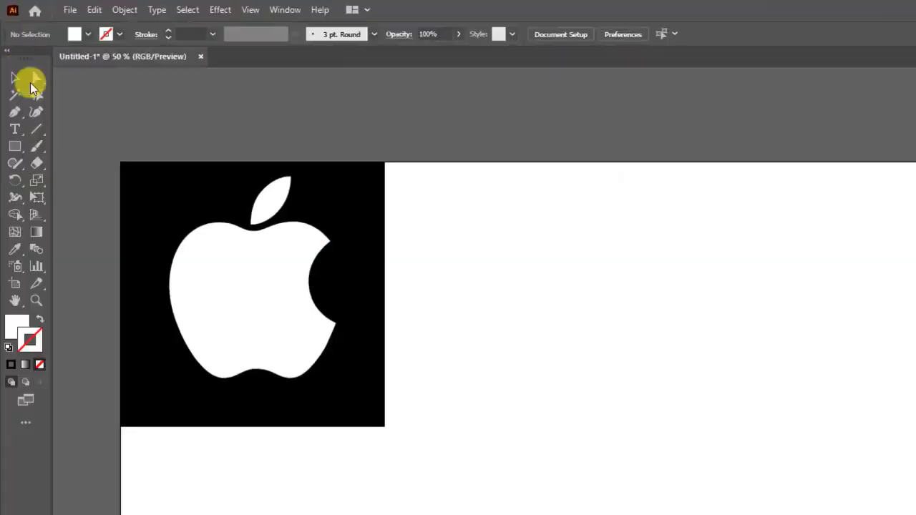
Create a rectangle 227 px wide and 203 px high with the Rectangle Tool.
click(13, 151)
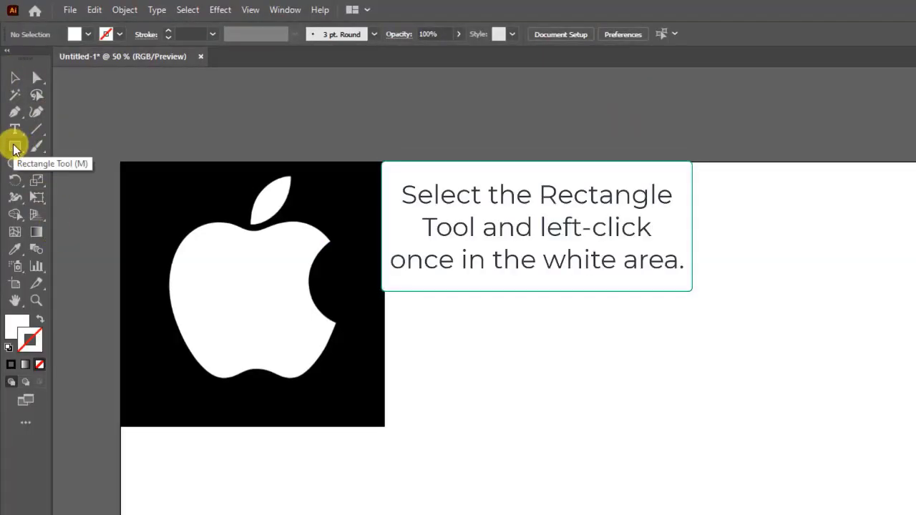
click(20, 152)
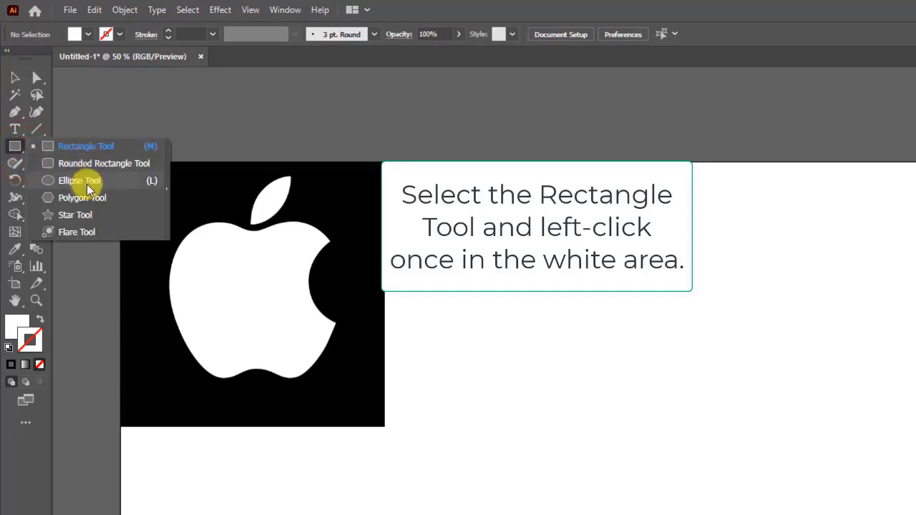
click(77, 152)
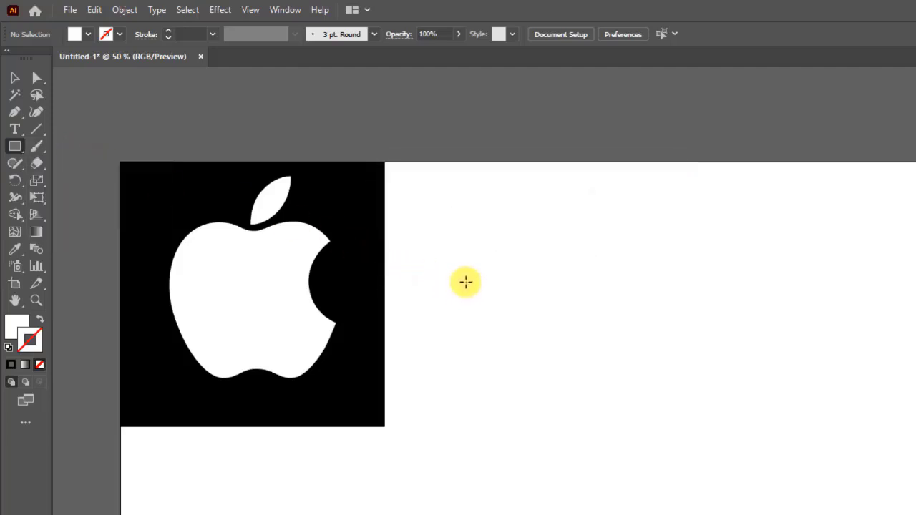
click(465, 282)
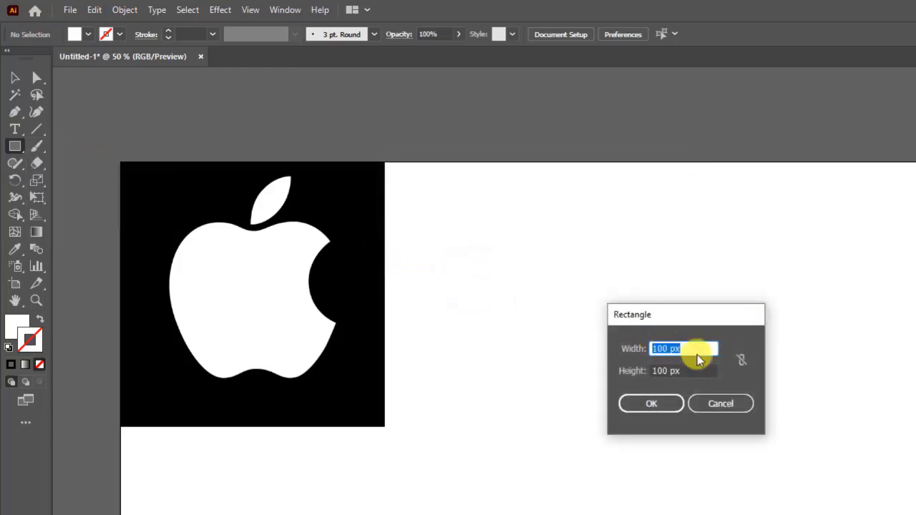
text(227)
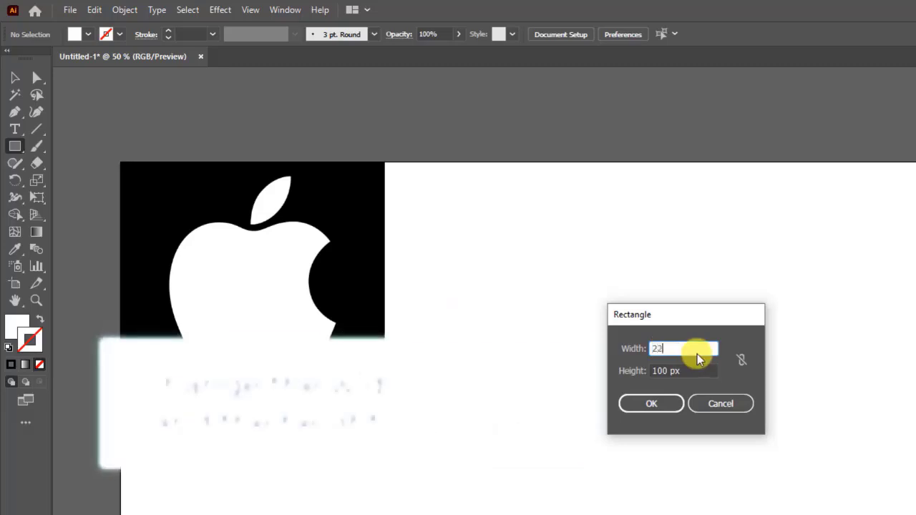
click(683, 370)
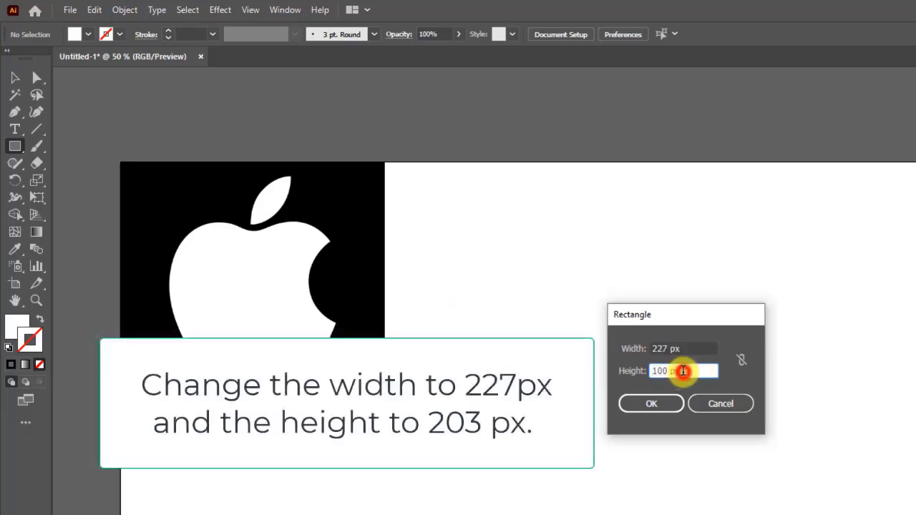
drag(691, 374, 644, 378)
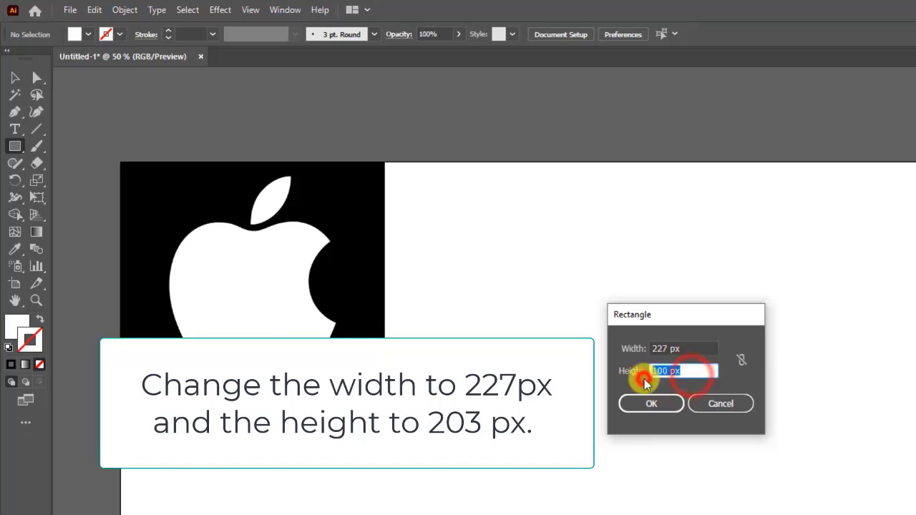
text(203)
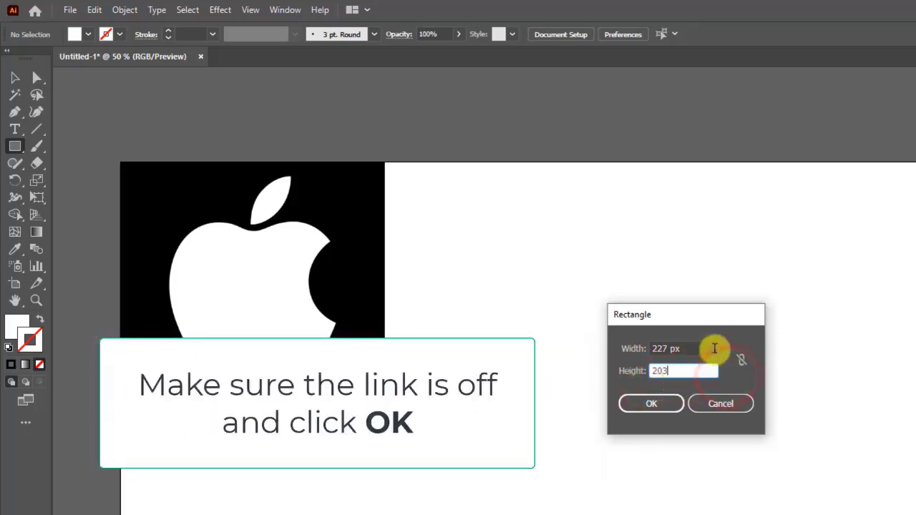
click(713, 349)
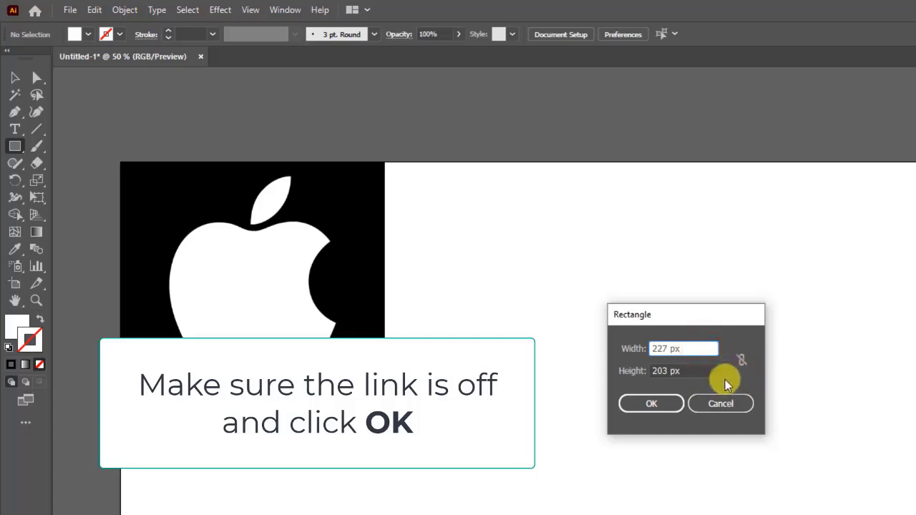
click(653, 403)
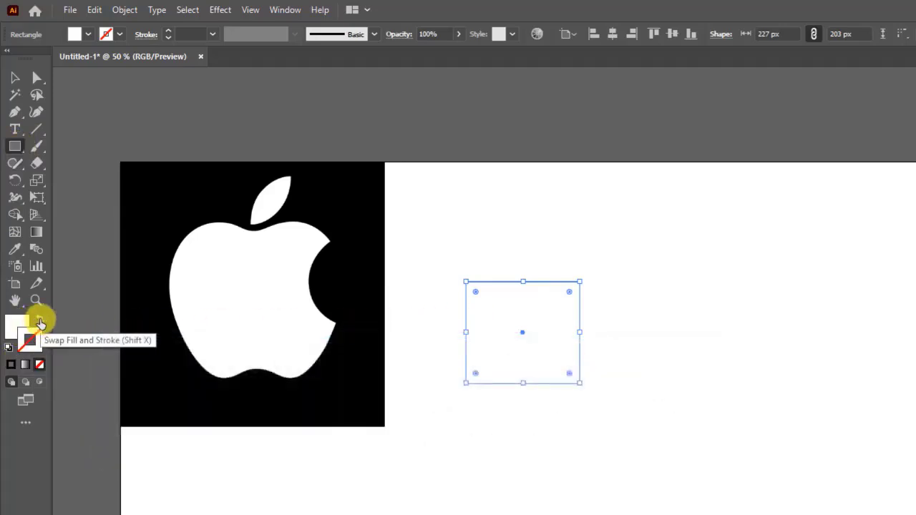
Set the rectangle to no fill with a black stroke.
click(39, 322)
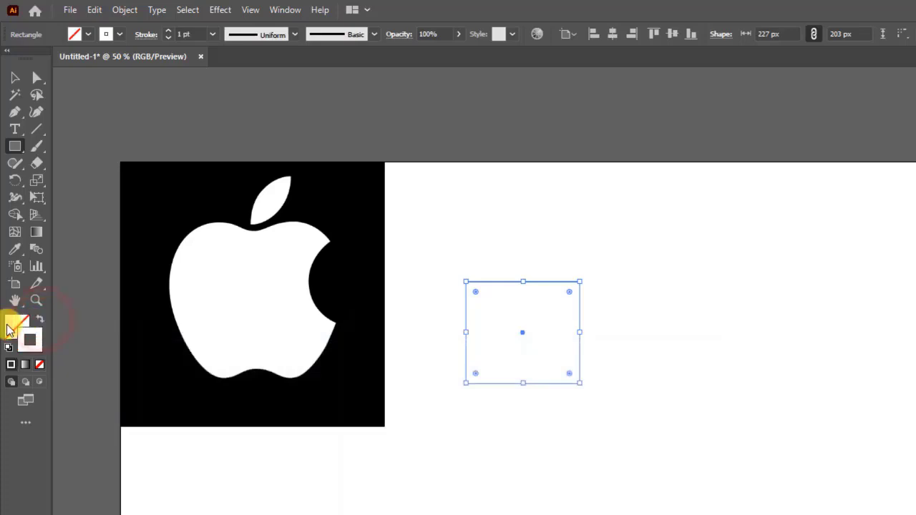
click(10, 327)
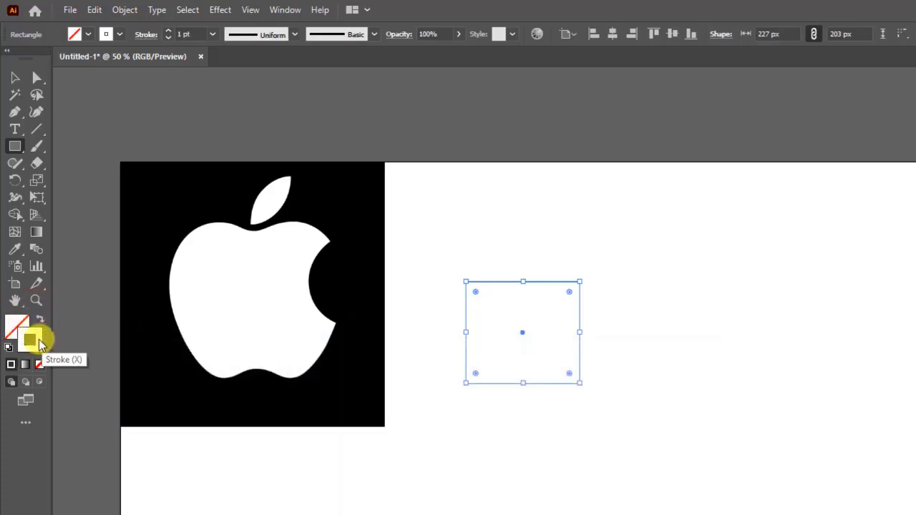
double_click(37, 344)
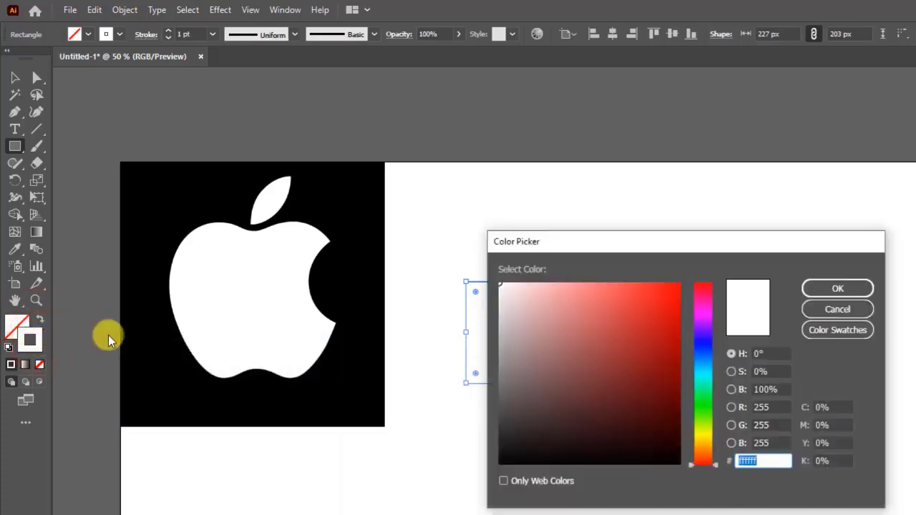
click(500, 462)
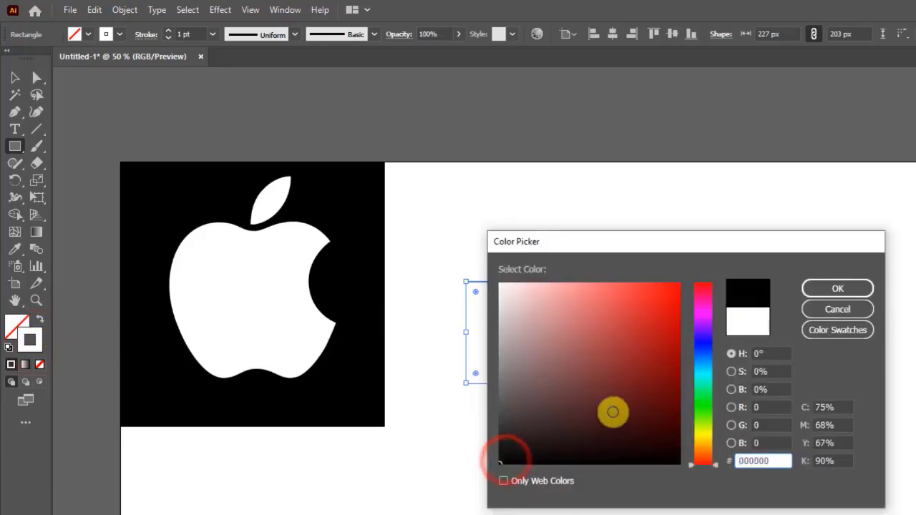
click(839, 290)
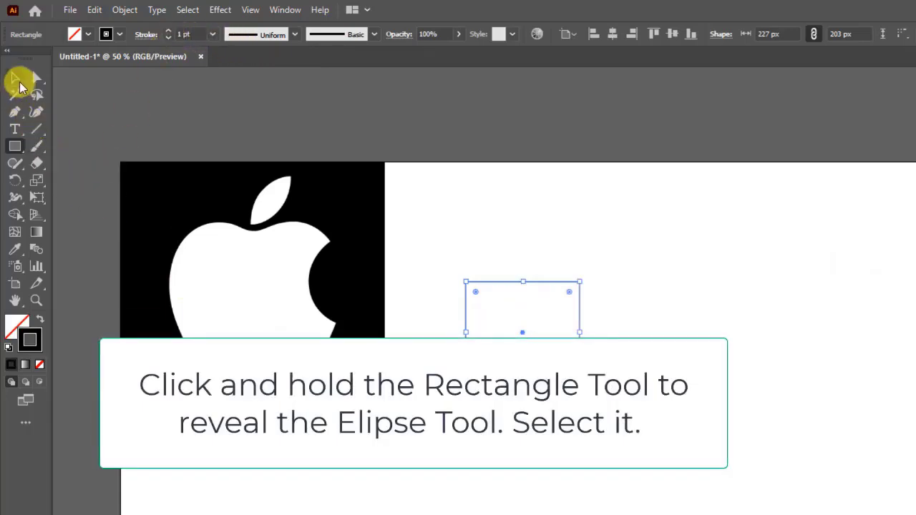
Create an ellipse 140 px wide and 152 px high with the Ellipse Tool inside the rectangle.
click(17, 79)
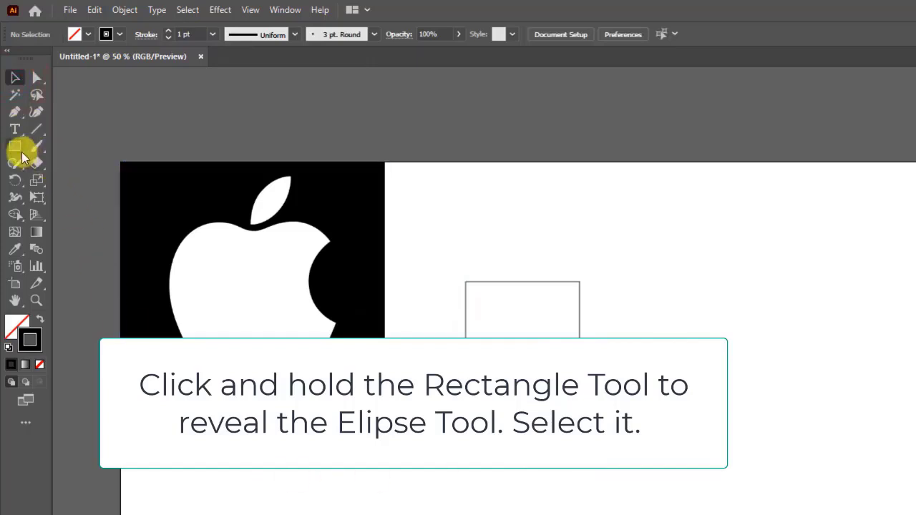
drag(22, 152, 78, 180)
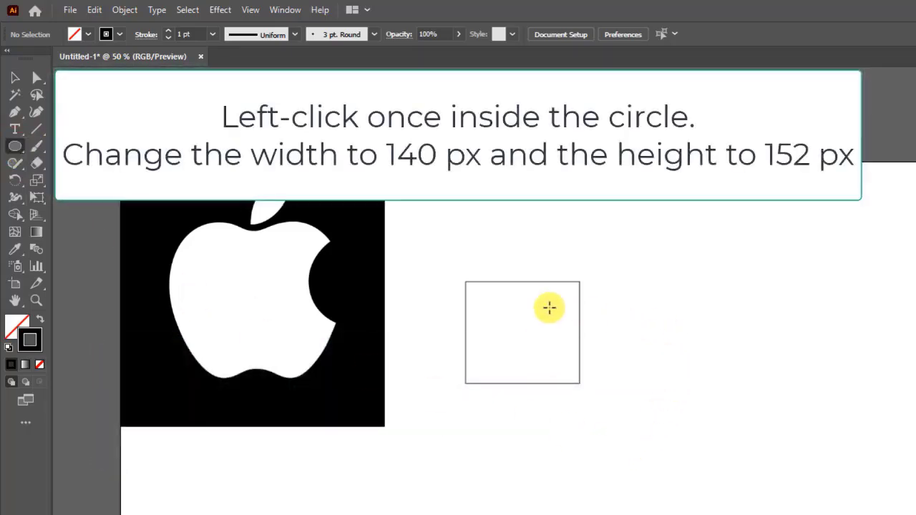
click(490, 309)
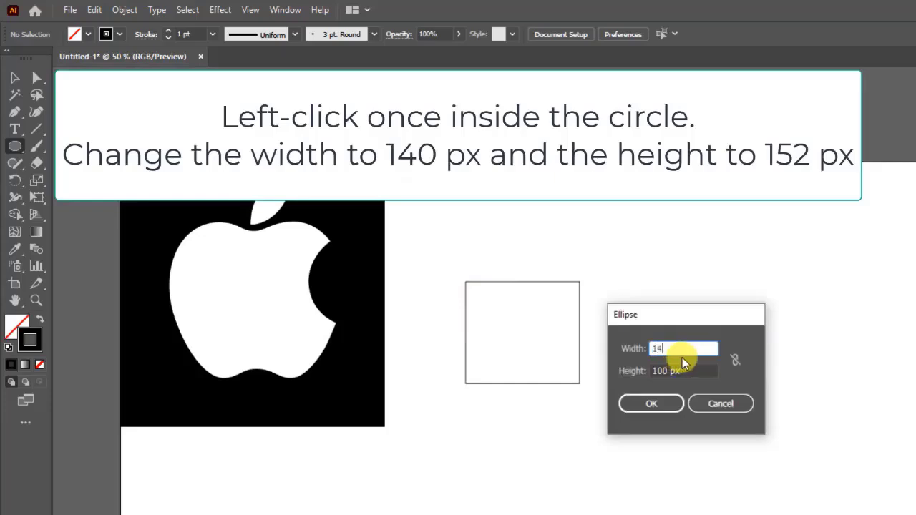
click(687, 370)
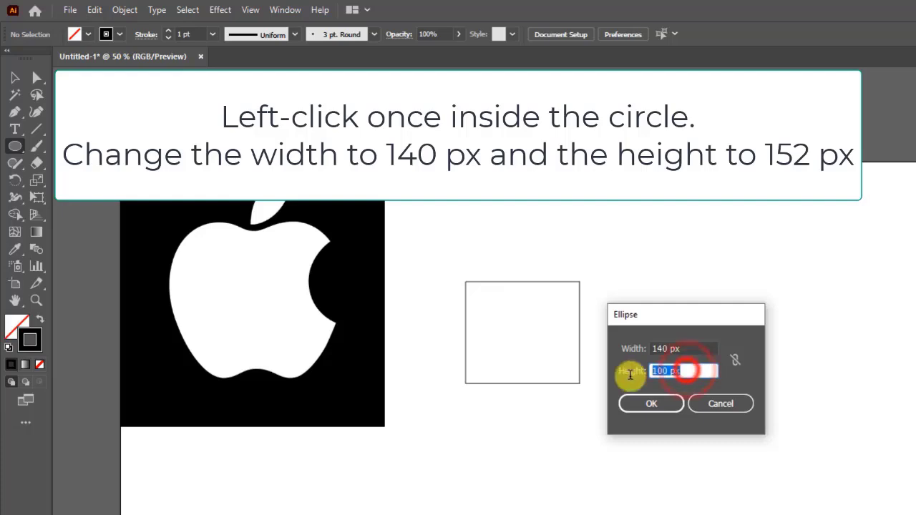
text(1)
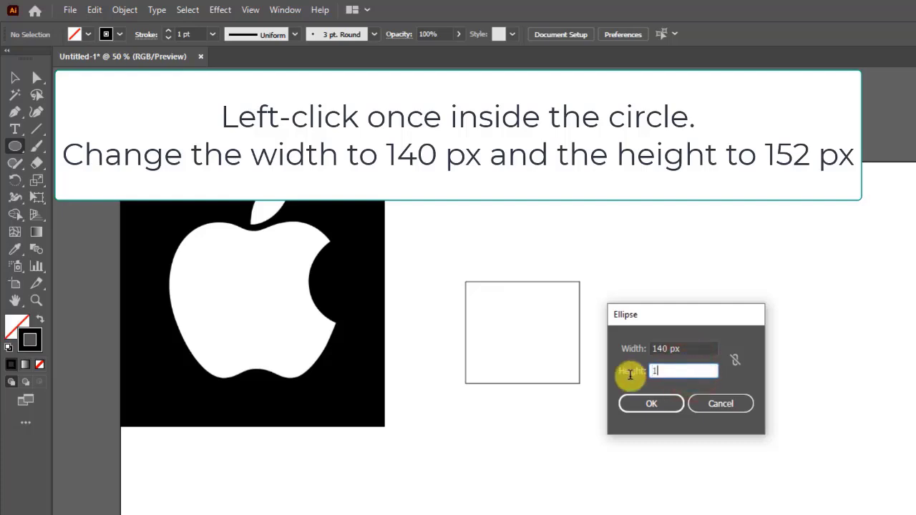
text(52)
click(652, 404)
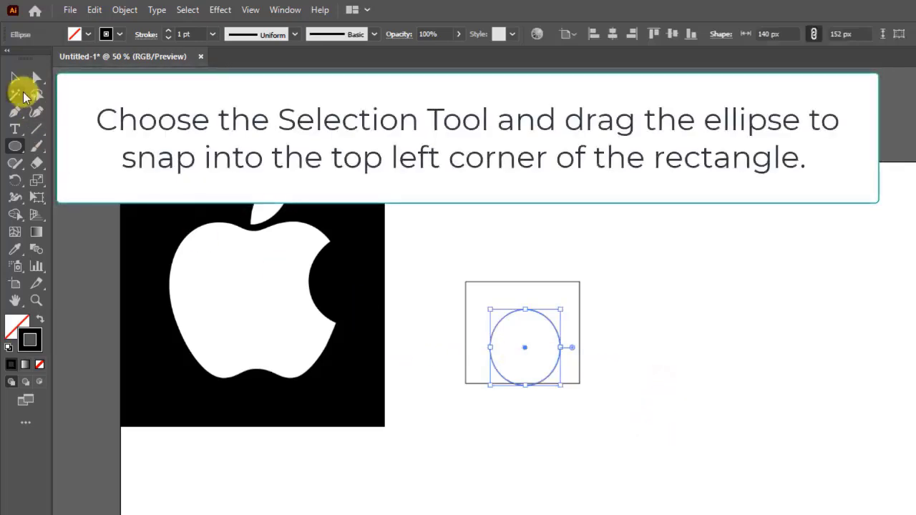
Move the ellipse so it snaps into the rectangle's top-left corner.
click(15, 78)
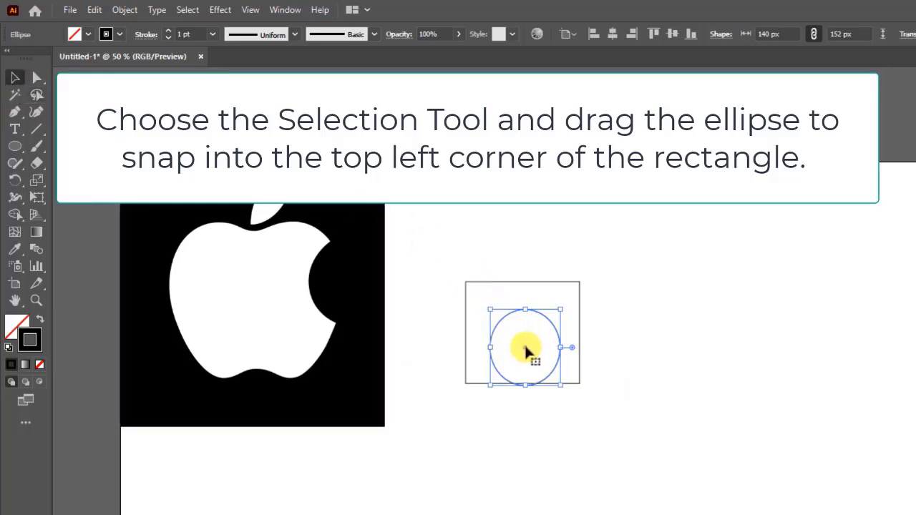
drag(526, 350, 501, 326)
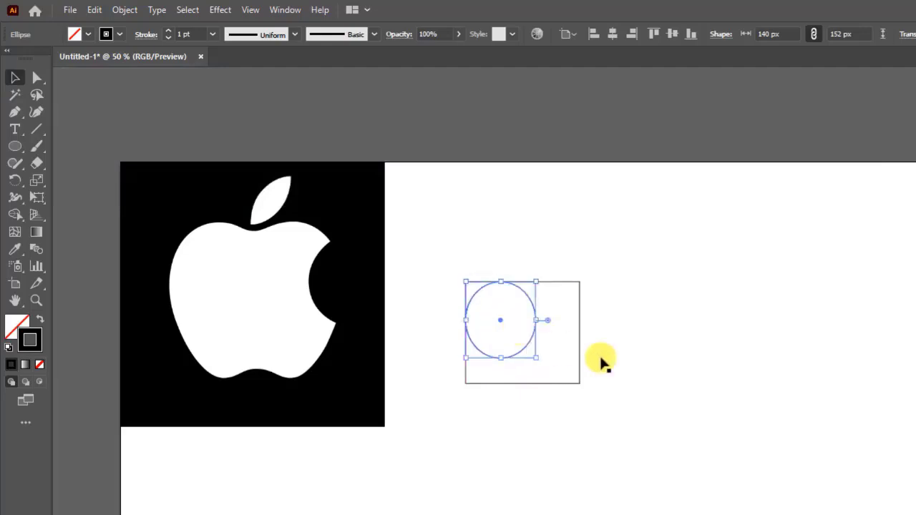
click(659, 371)
scroll(518, 318, up, 2)
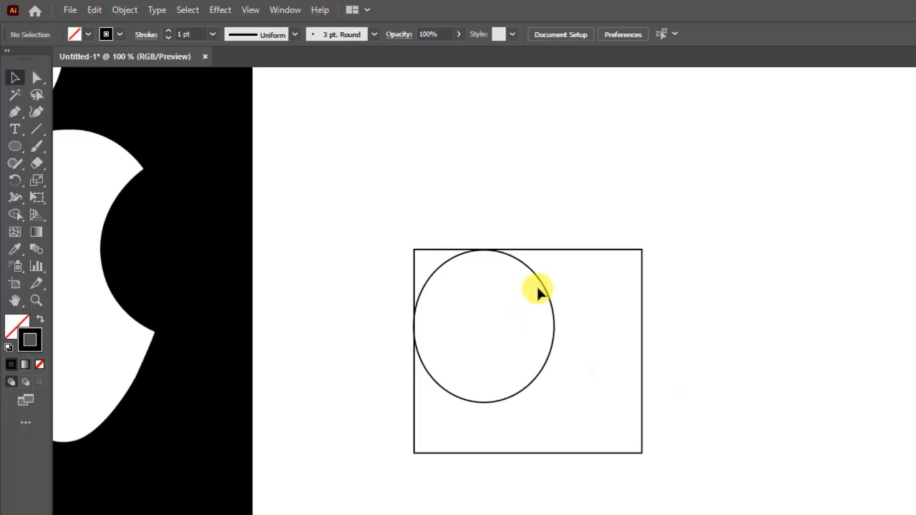
Copy and paste the ellipse and move the copy into the rectangle's top-right corner.
click(542, 285)
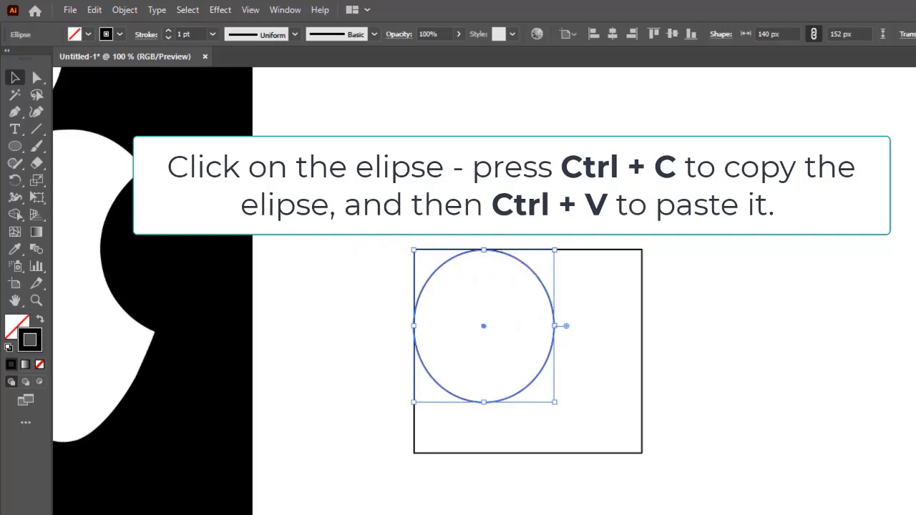
click(94, 10)
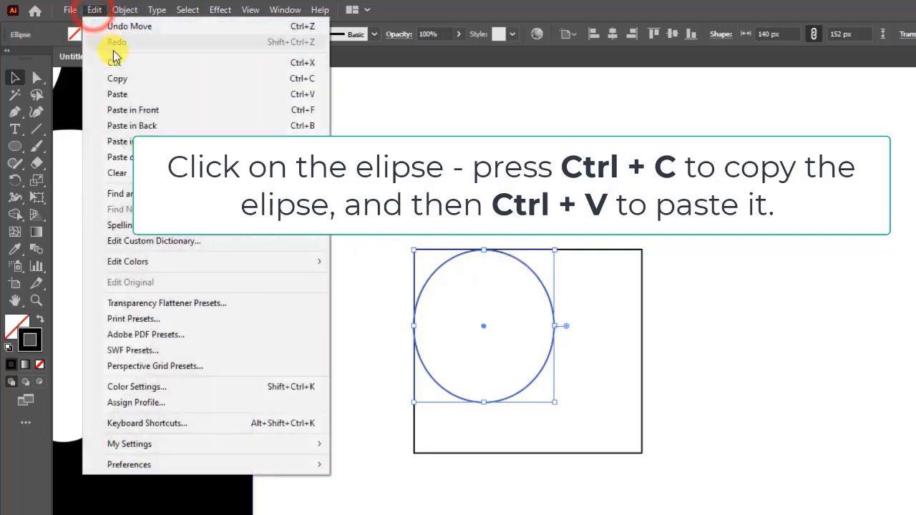
click(128, 78)
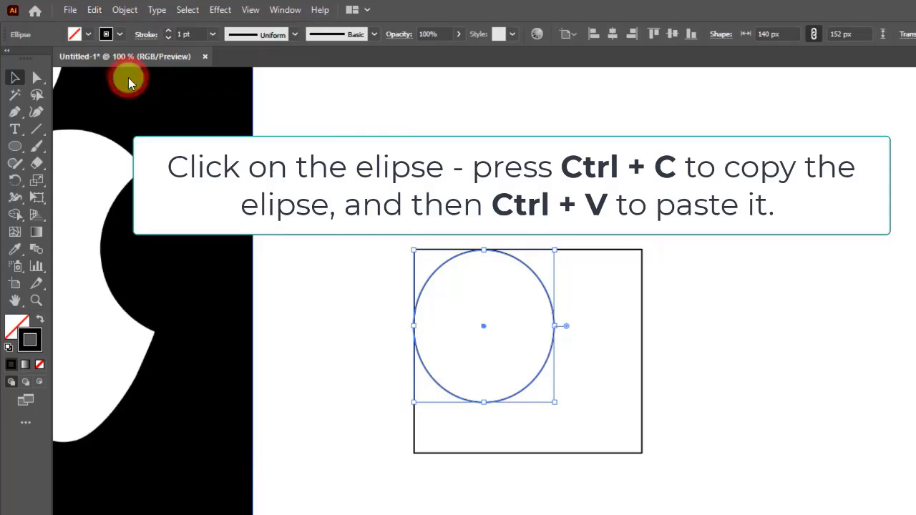
click(95, 10)
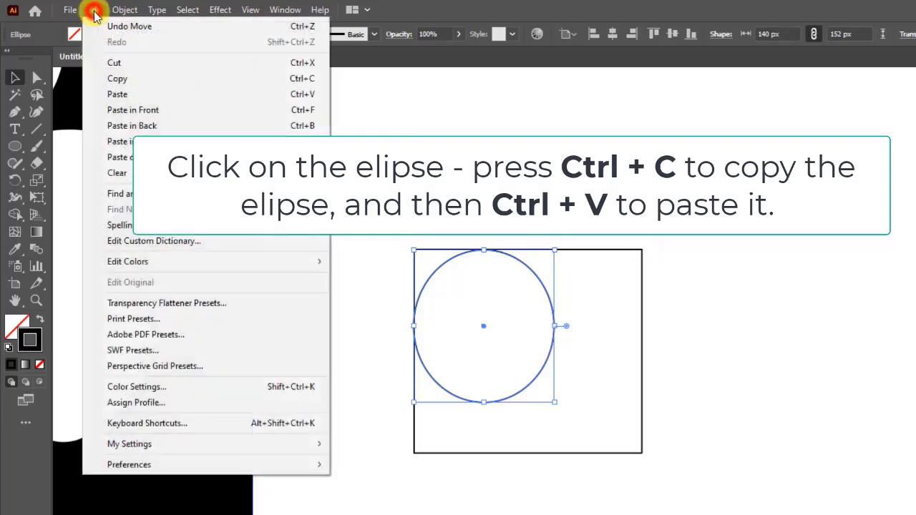
click(136, 96)
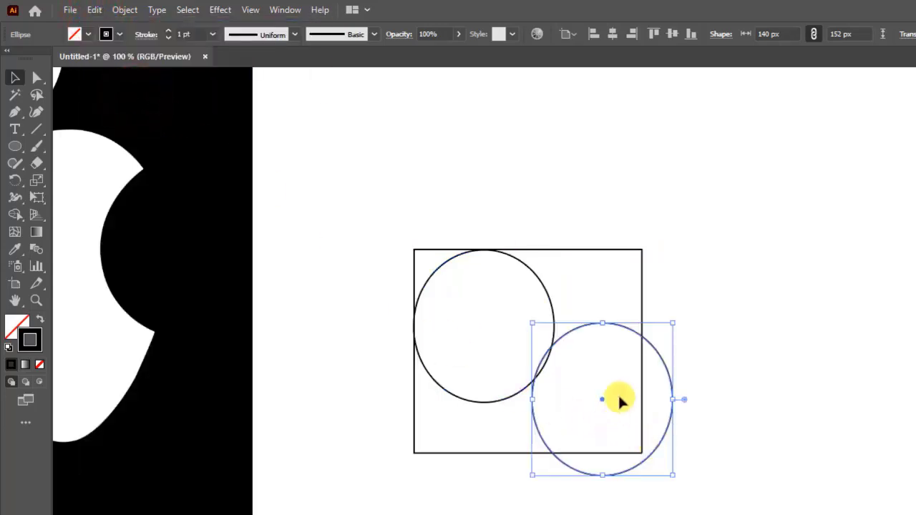
drag(601, 400, 572, 328)
drag(572, 329, 572, 329)
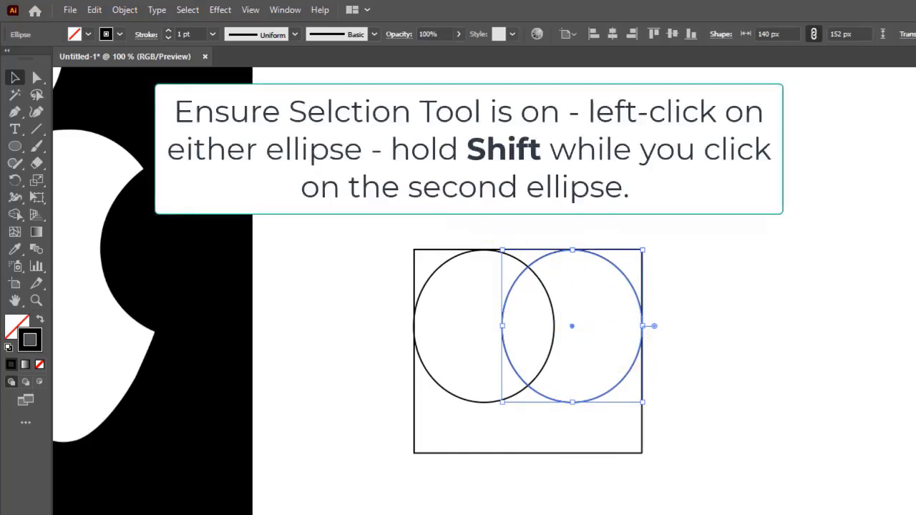
Select both ellipses and combine them with Pathfinder Unite.
click(15, 77)
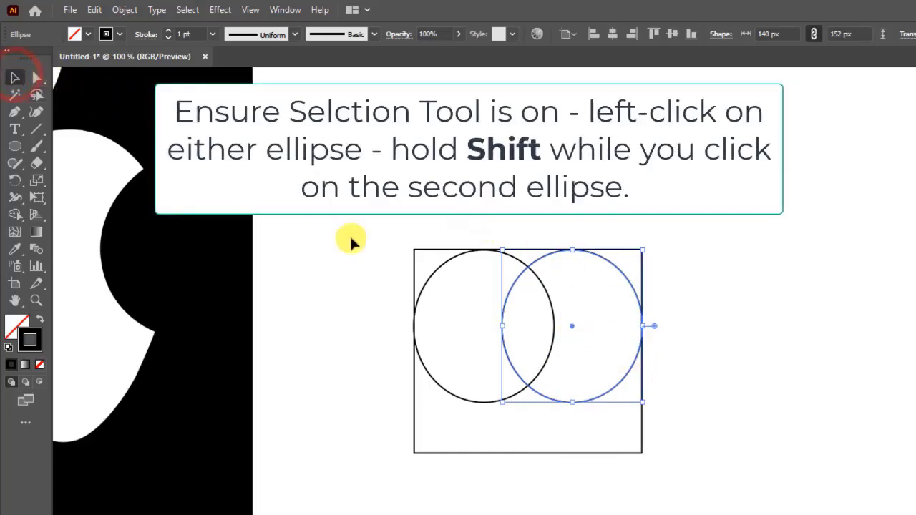
click(601, 423)
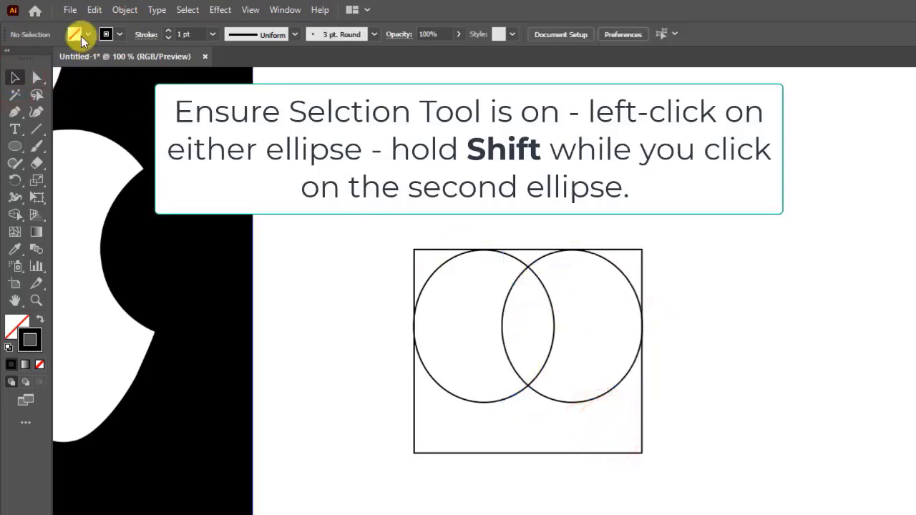
click(437, 275)
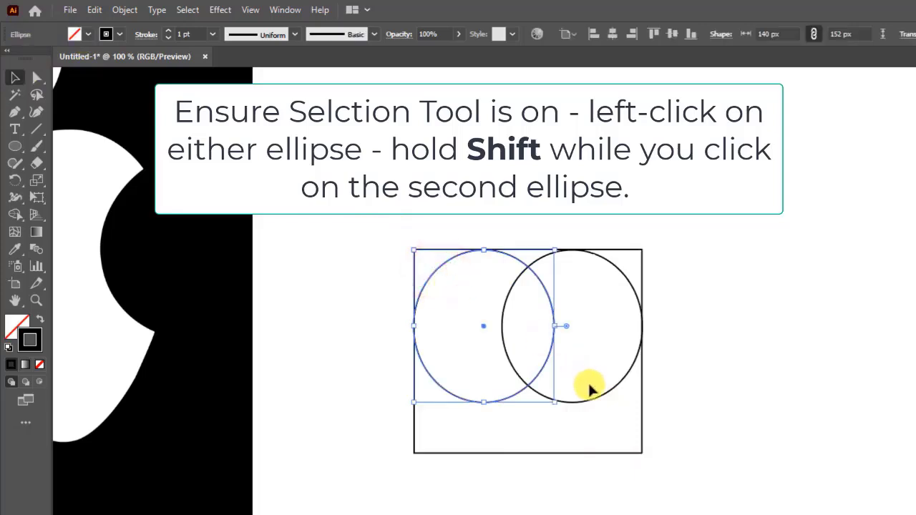
shift+click(603, 403)
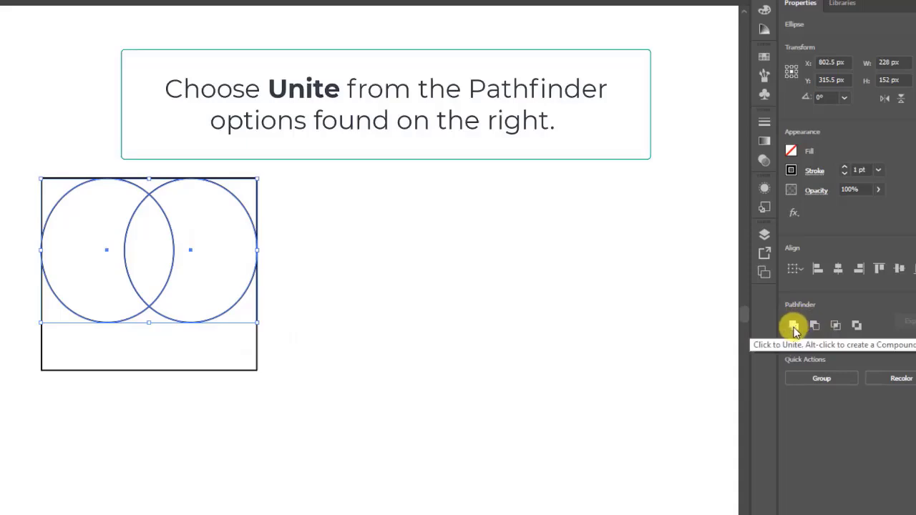
click(795, 330)
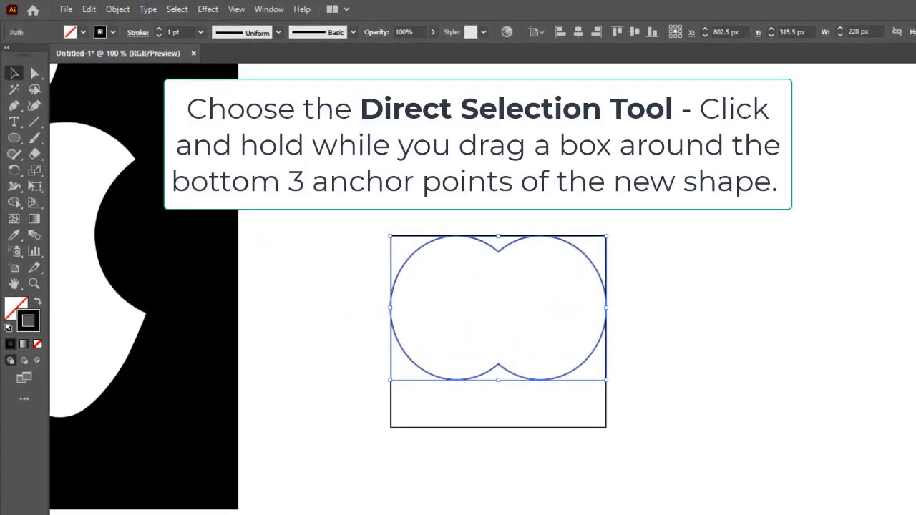
With the Direct Selection Tool, drag the merged shape's bottom middle anchor down to the rectangle's bottom edge.
key(ctrl+shift+a)
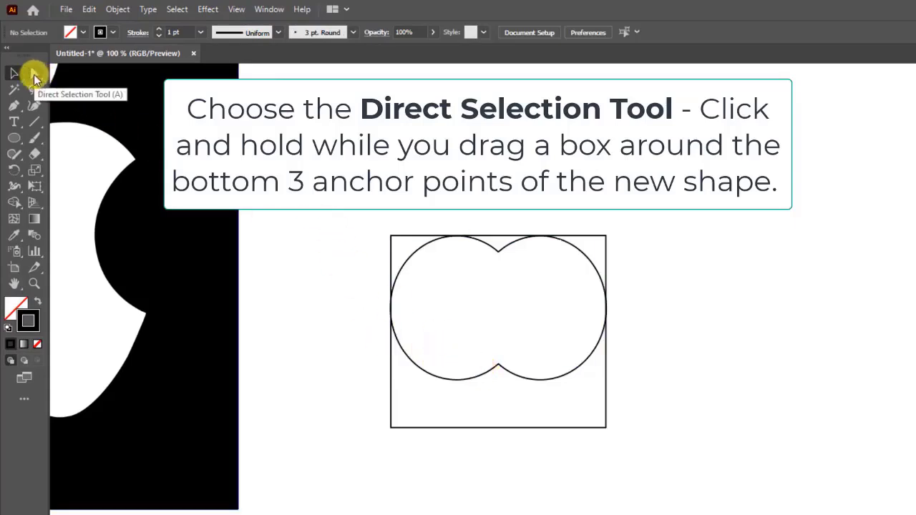
click(34, 73)
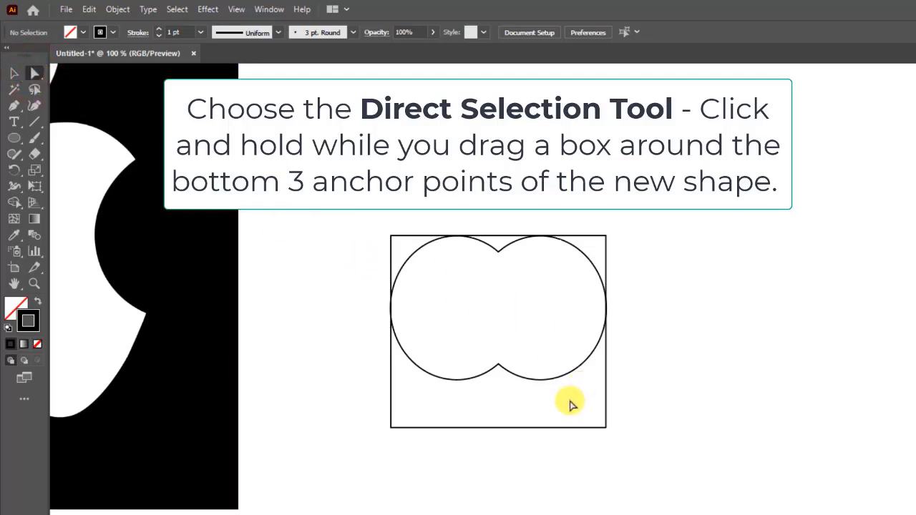
click(583, 368)
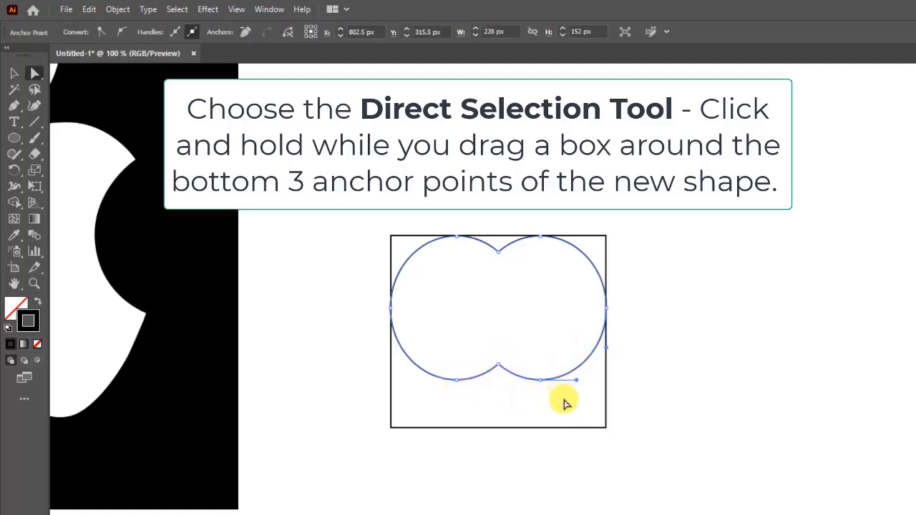
drag(555, 400, 436, 350)
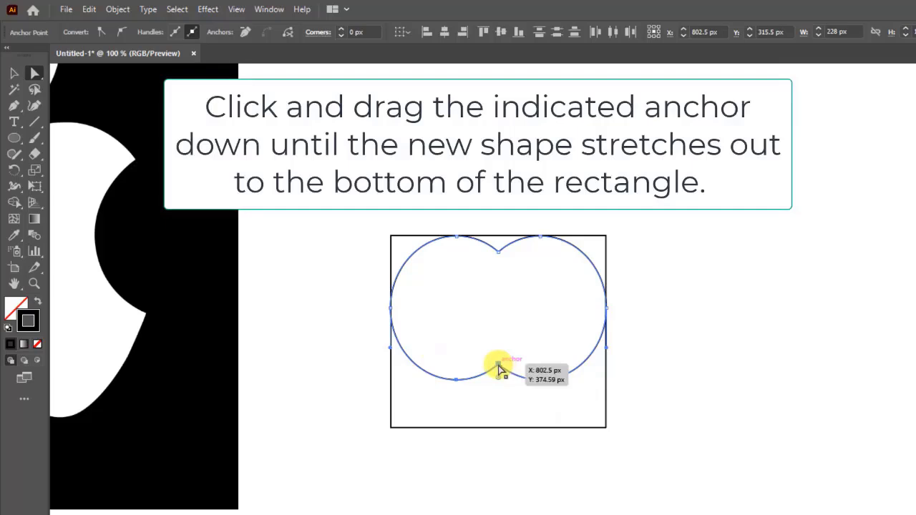
drag(499, 366, 495, 415)
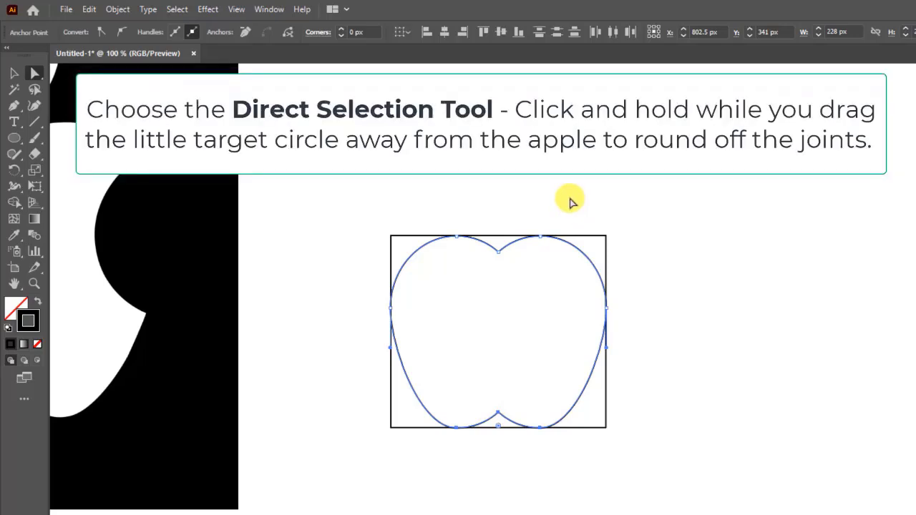
Round the bottom middle joint of the apple shape by pulling its corner widget to about 41 px radius.
click(32, 72)
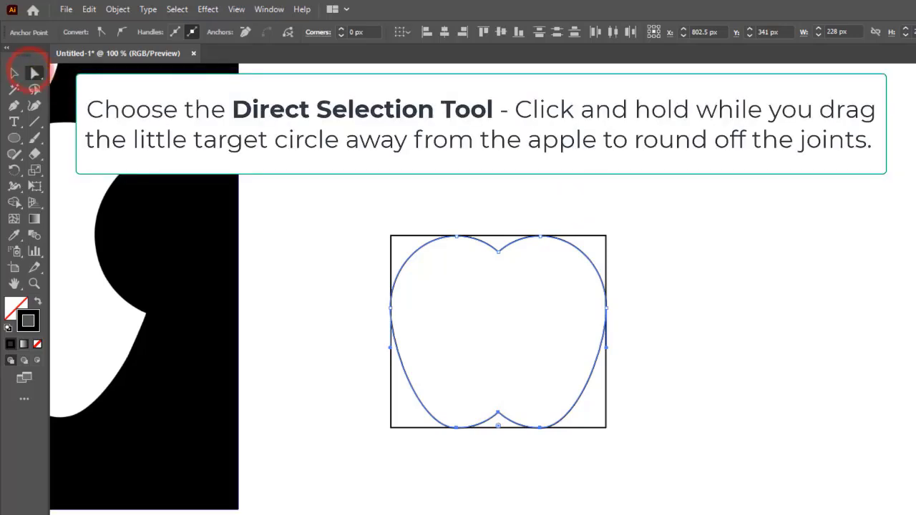
click(500, 418)
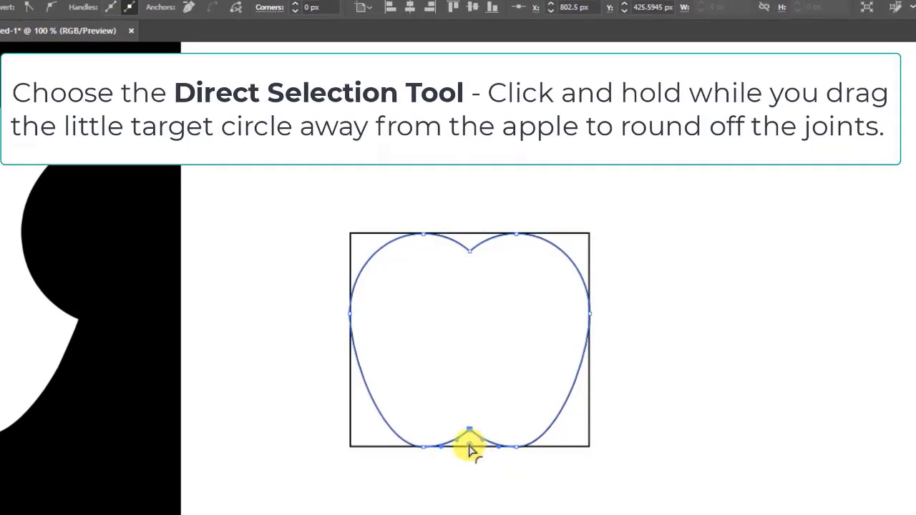
drag(470, 448, 479, 486)
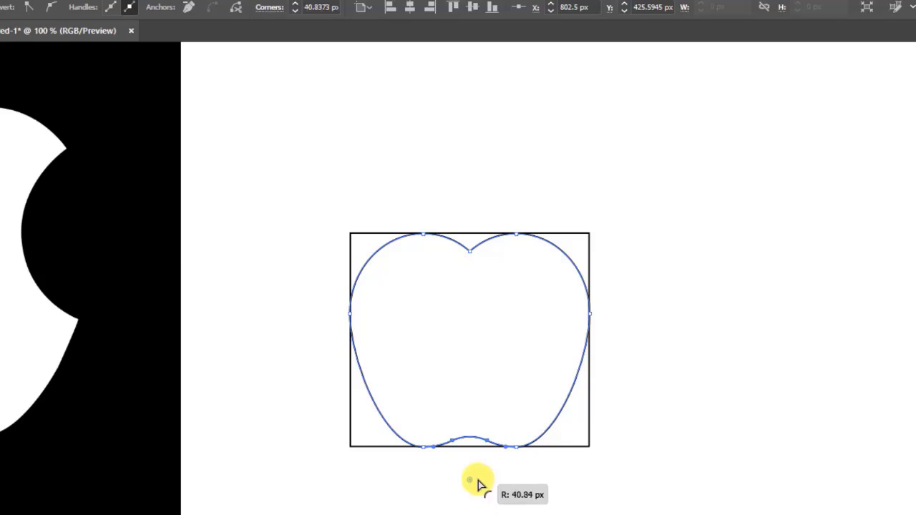
drag(478, 486, 477, 482)
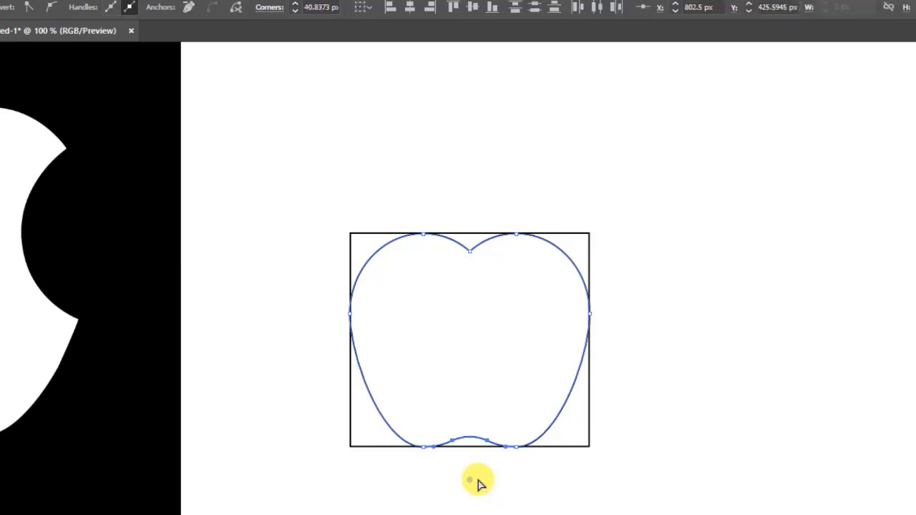
Round the top middle joint of the apple shape by pulling its corner widget to about 21 px radius.
click(469, 251)
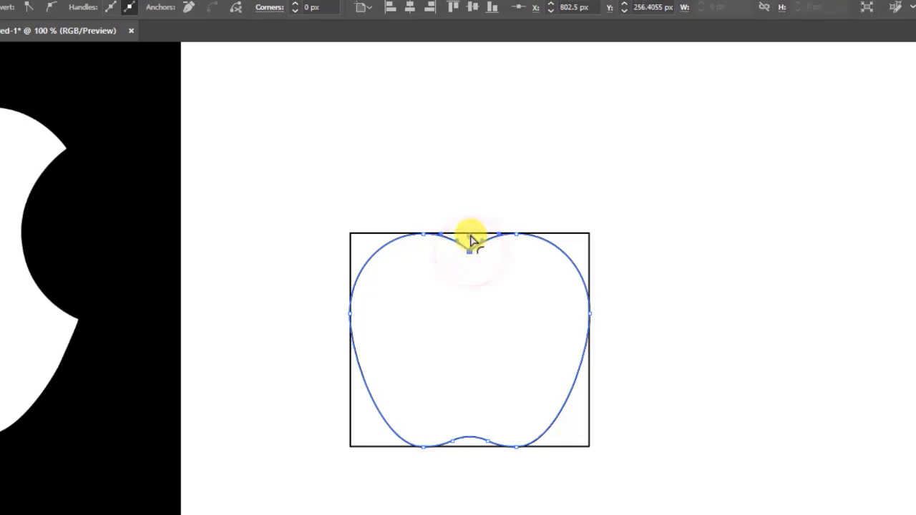
drag(469, 241, 473, 231)
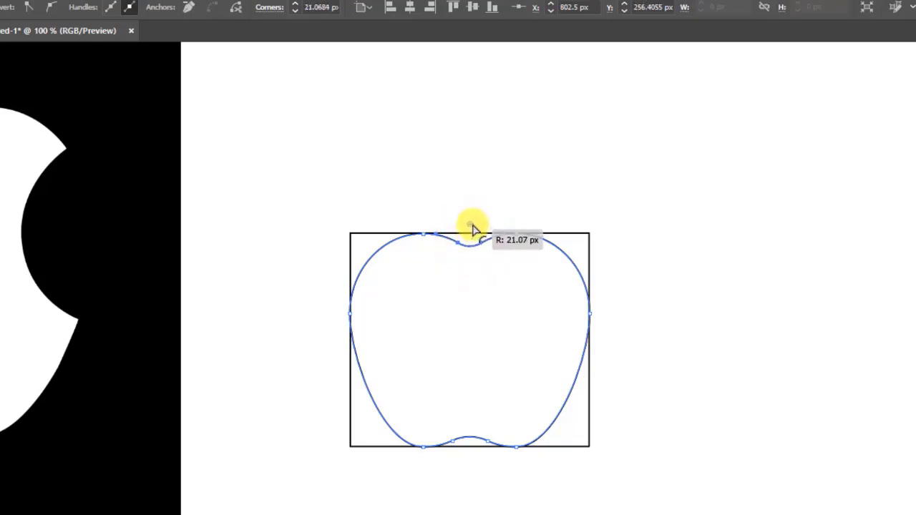
drag(472, 229, 473, 227)
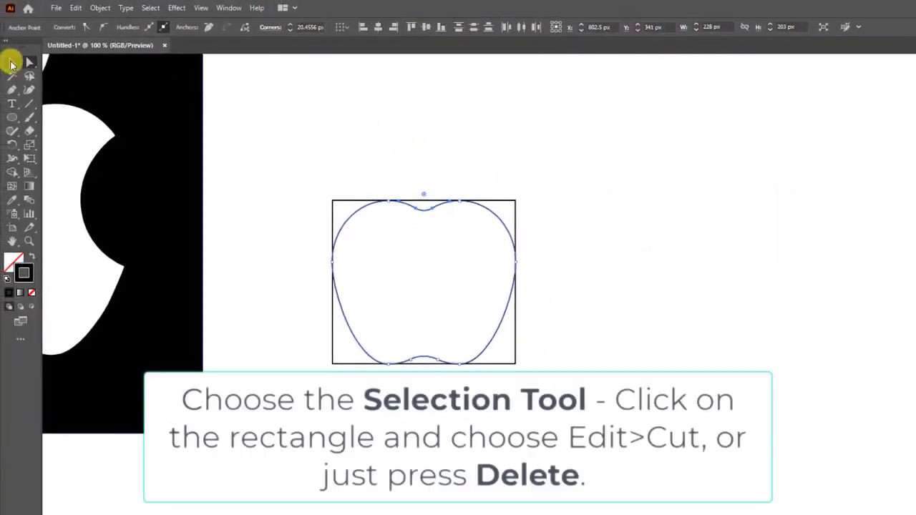
Switch to the Selection Tool, select the reference rectangle and cut it away.
click(10, 64)
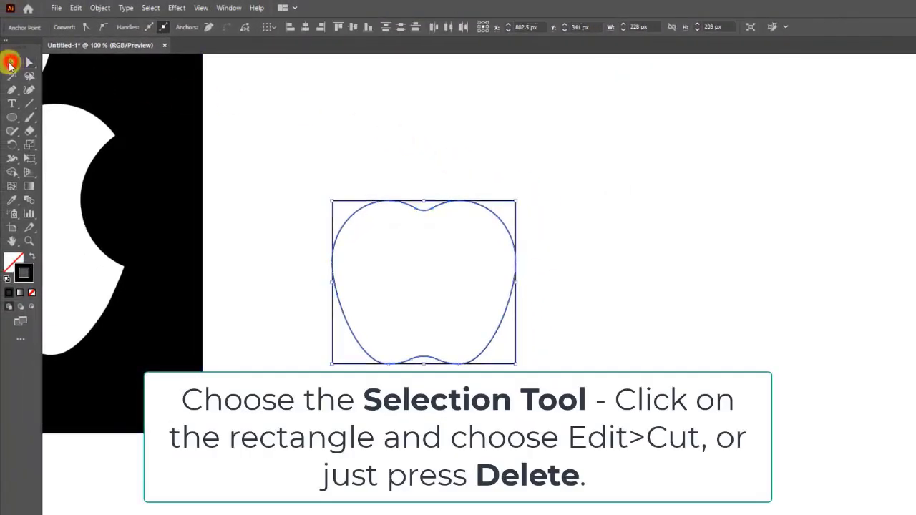
click(424, 153)
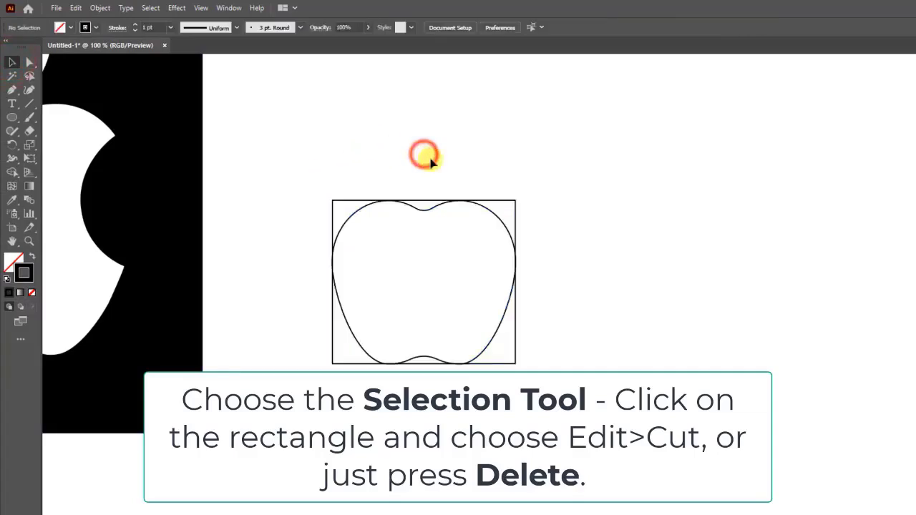
click(516, 348)
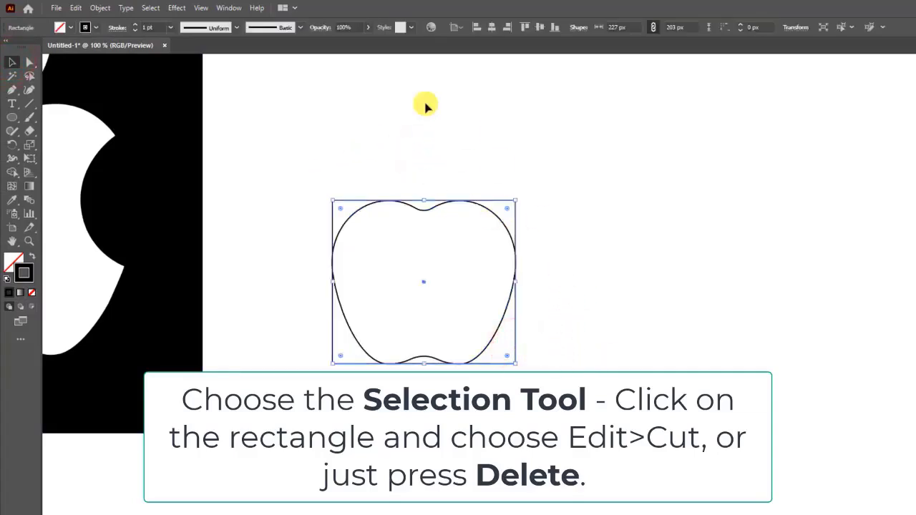
click(75, 7)
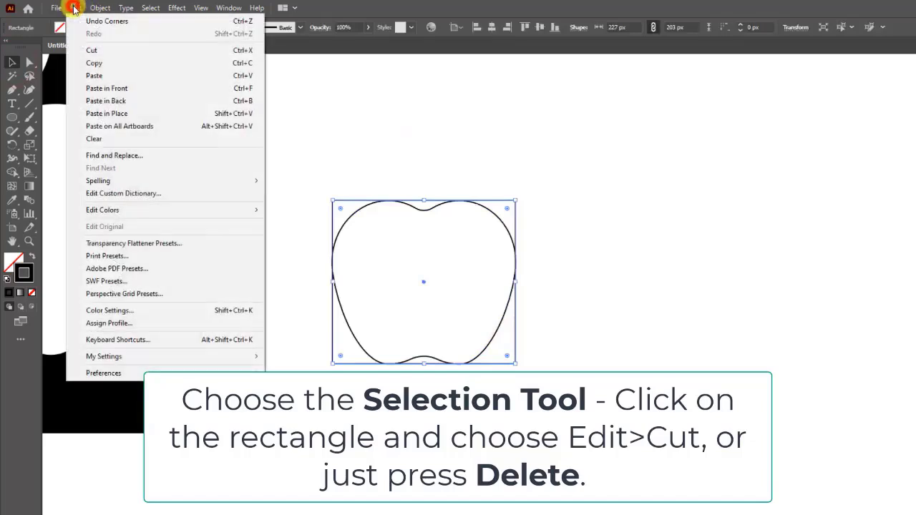
click(105, 52)
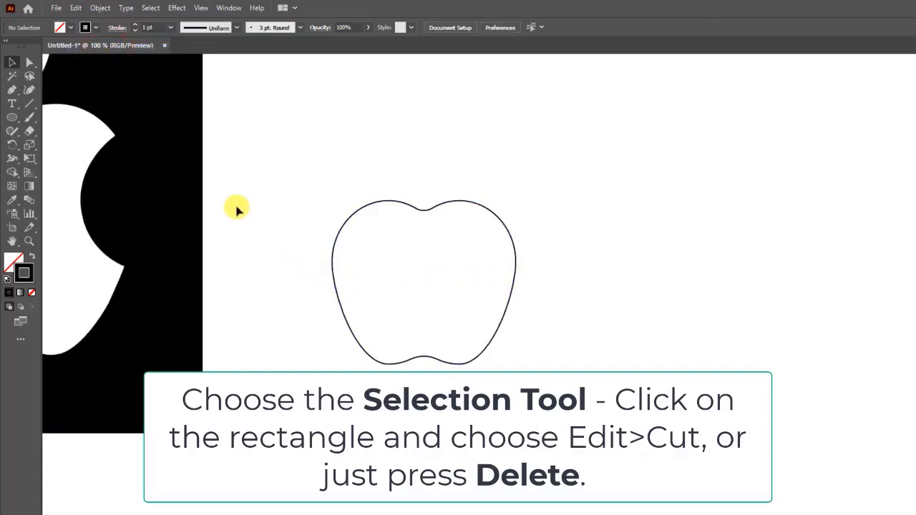
With the Ellipse Tool, create a circle 105 px wide and 105 px high beside the apple.
click(12, 119)
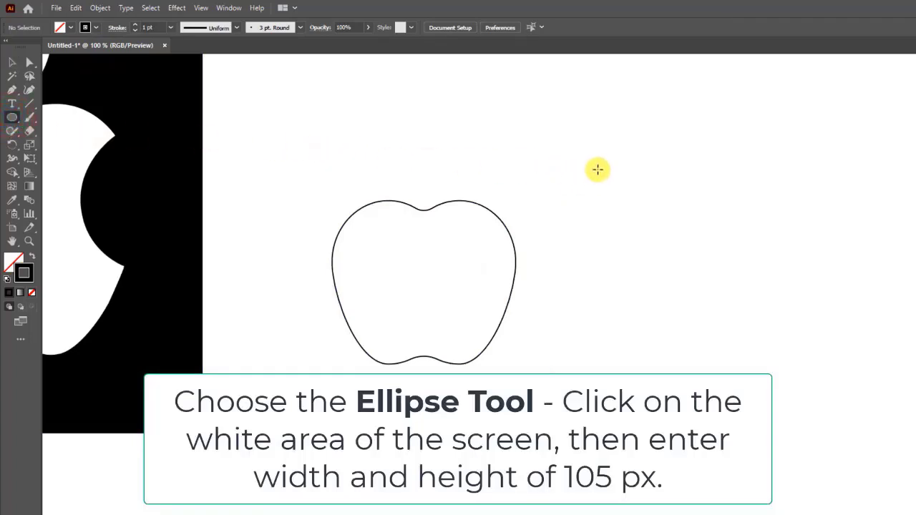
click(597, 169)
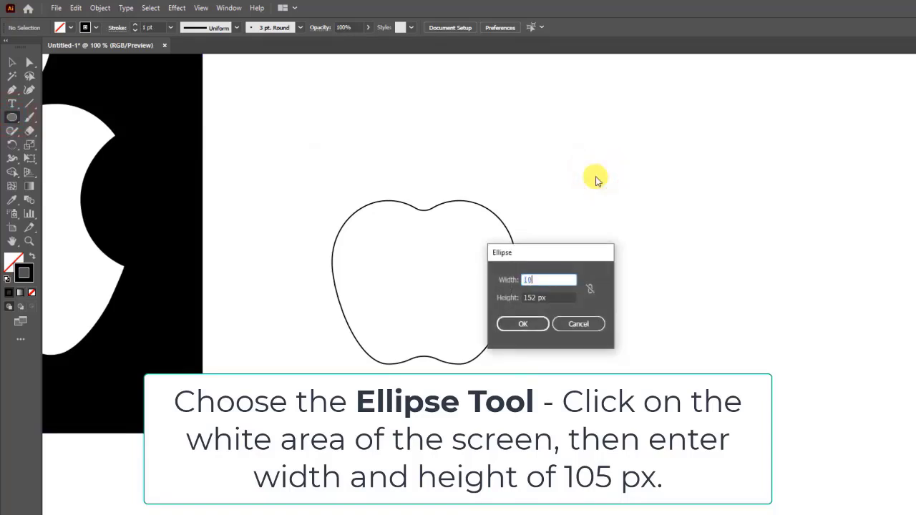
key(Tab)
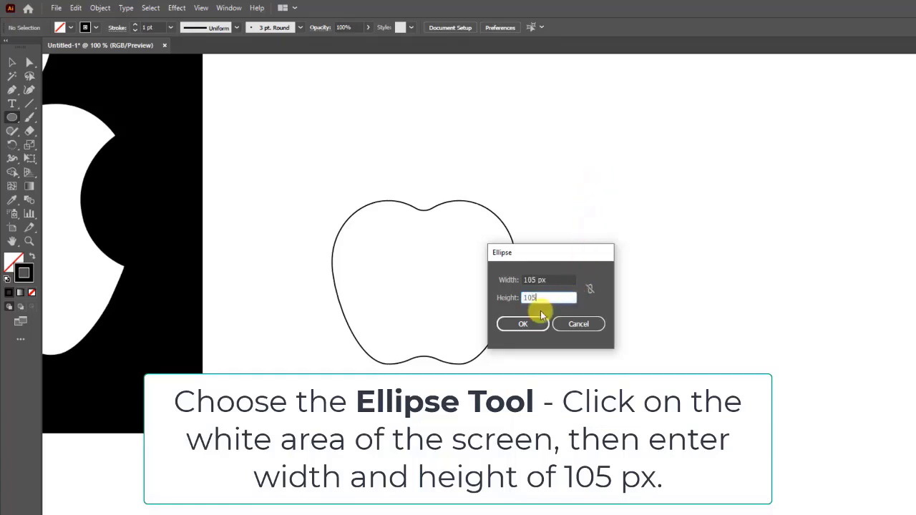
click(531, 326)
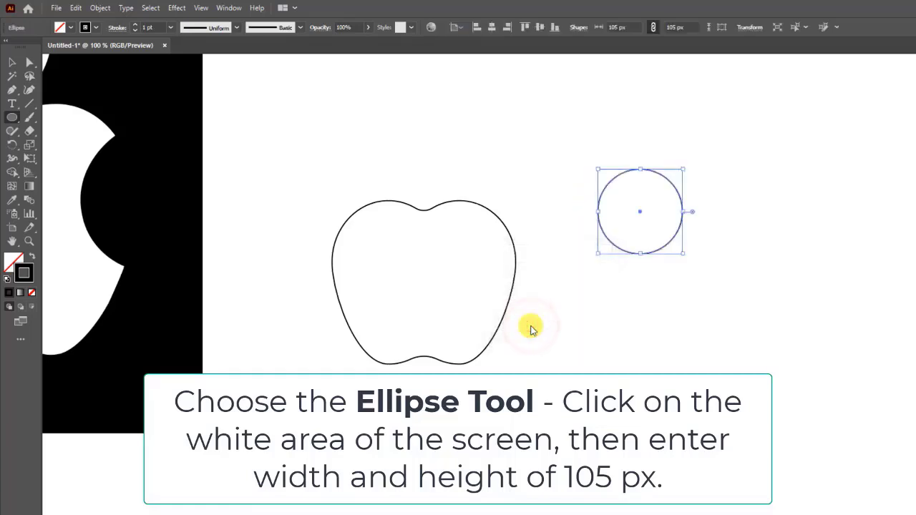
Copy the circle and paste a duplicate.
click(76, 9)
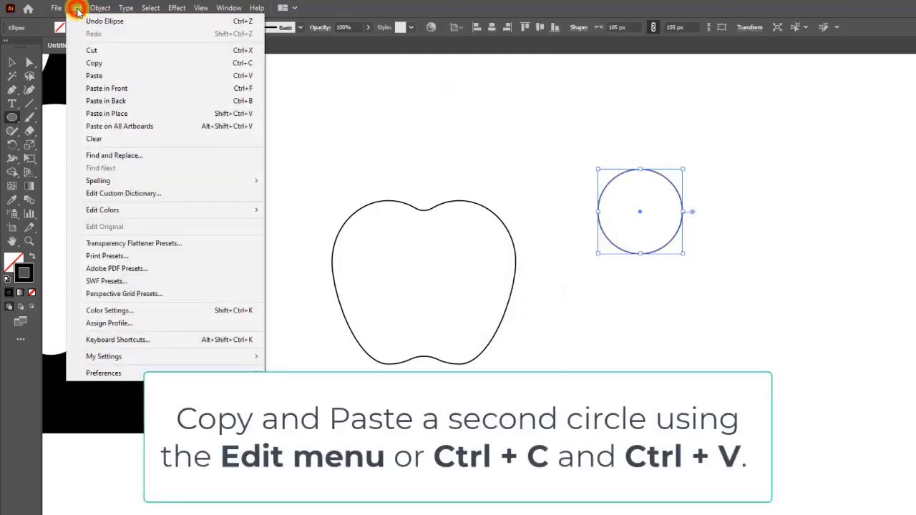
click(102, 64)
click(75, 8)
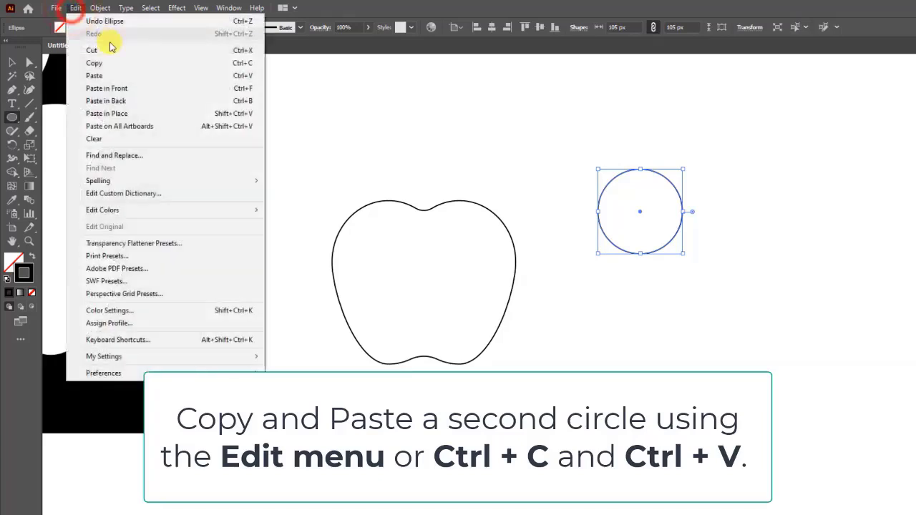
click(100, 76)
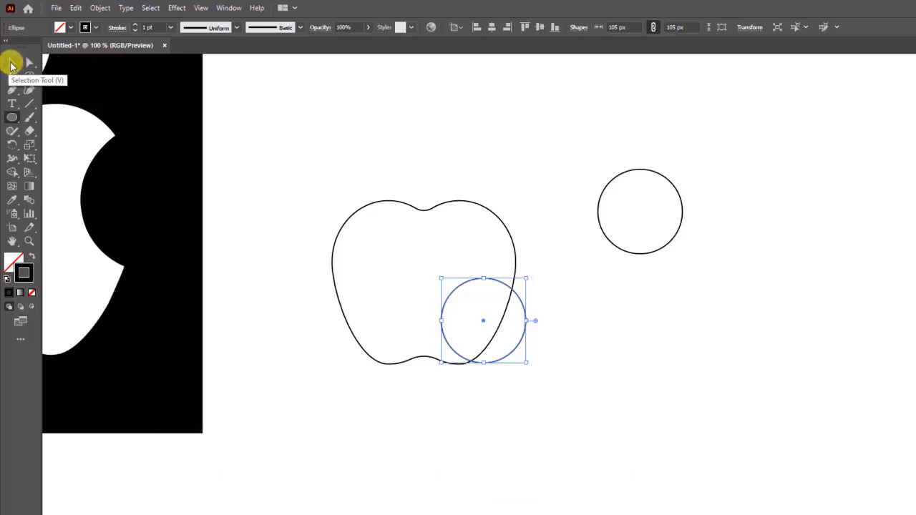
Move the pasted circle onto the original, then shift it 68 px to the right so the two overlap.
click(10, 64)
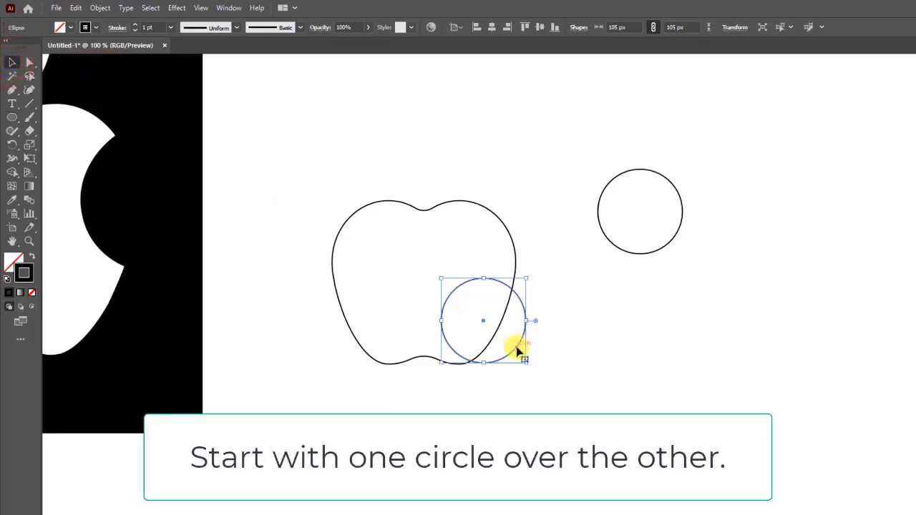
drag(517, 350, 672, 236)
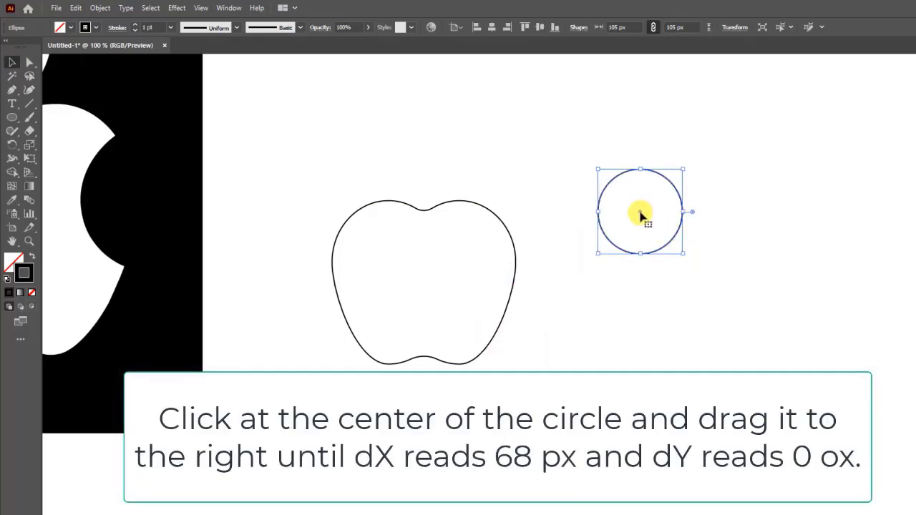
drag(640, 214, 695, 215)
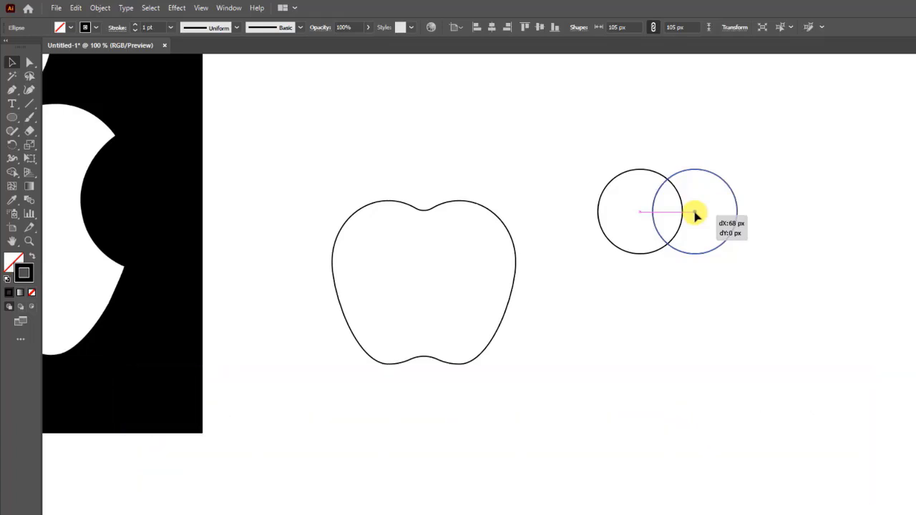
drag(695, 215, 695, 215)
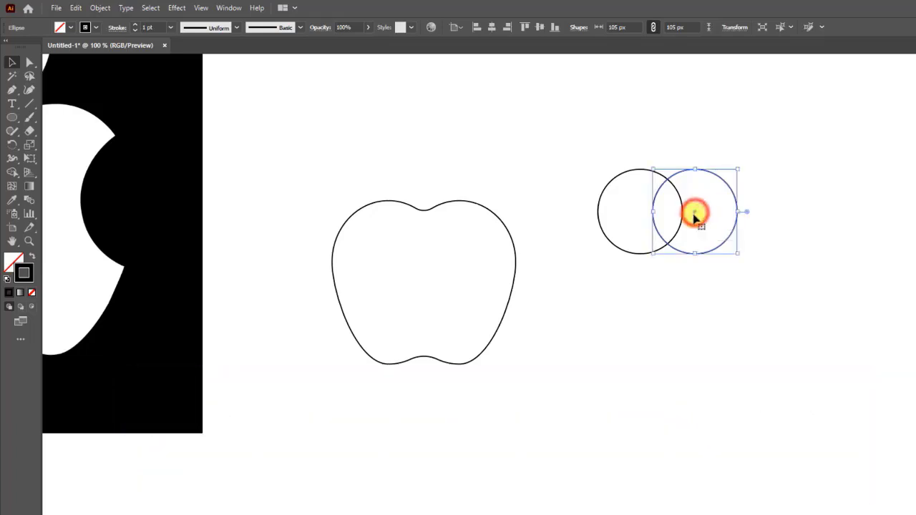
Select both overlapping circles and combine them with Pathfinder Intersect to form the leaf.
click(673, 277)
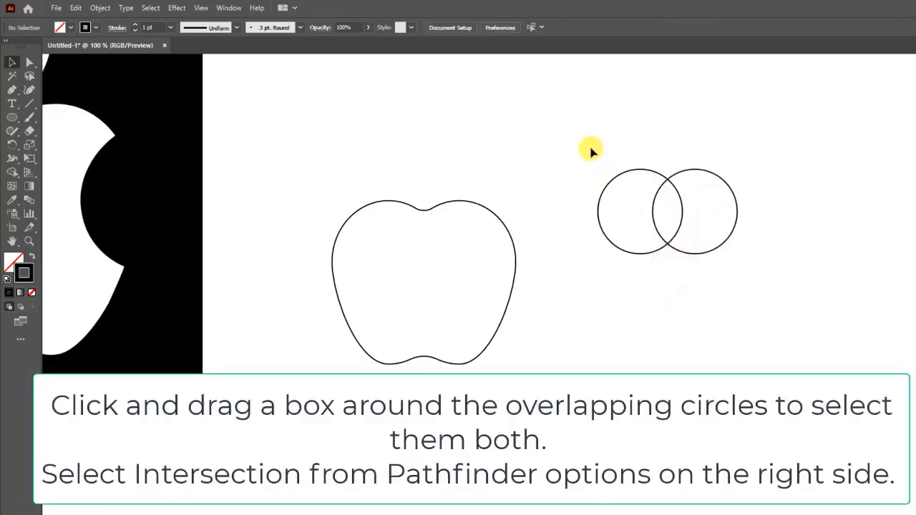
drag(621, 186, 763, 273)
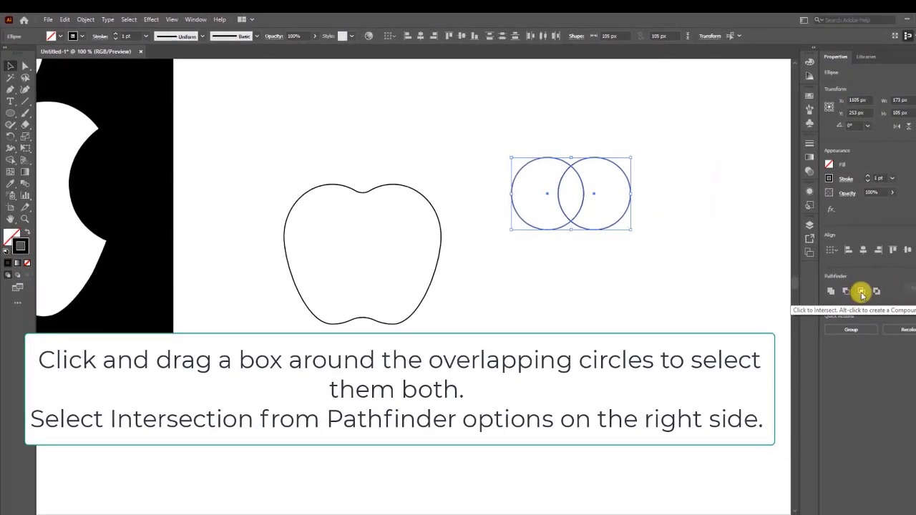
click(856, 290)
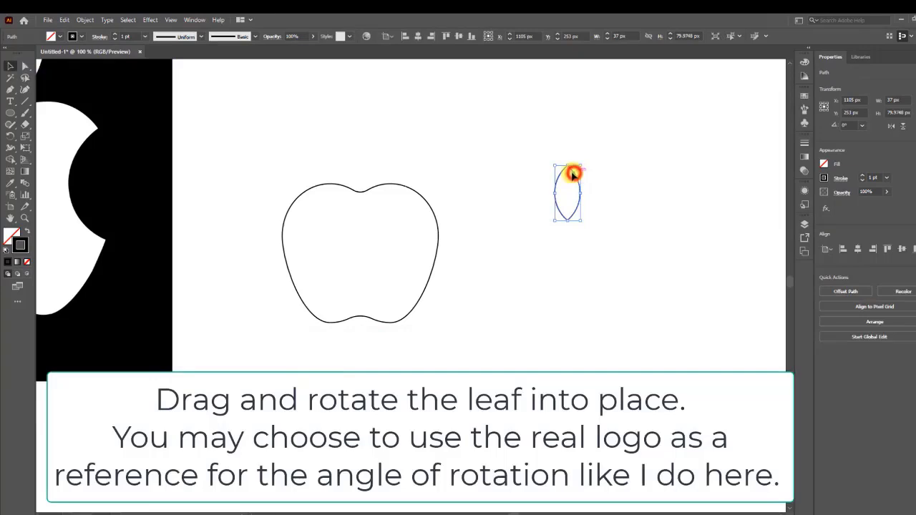
Move the leaf above the apple body and rotate it to about 321° to match the reference logo's leaf.
drag(573, 173, 396, 141)
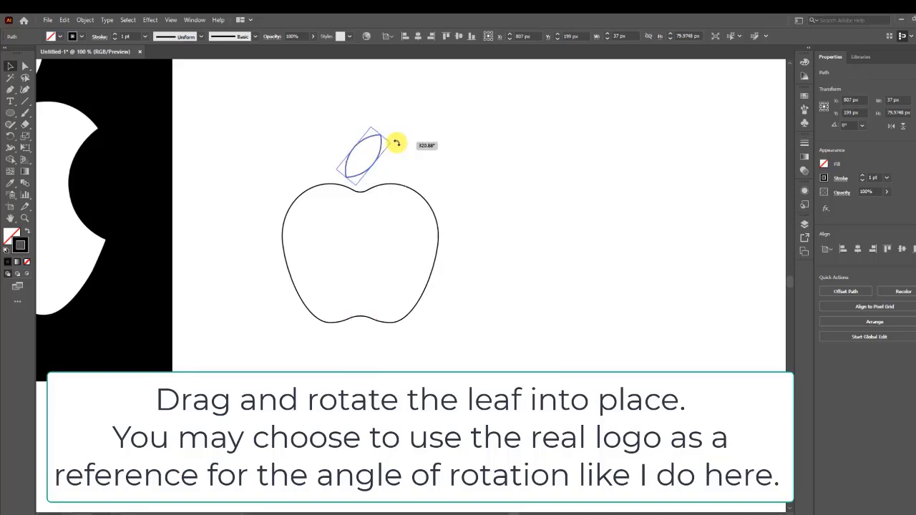
drag(514, 513, 508, 507)
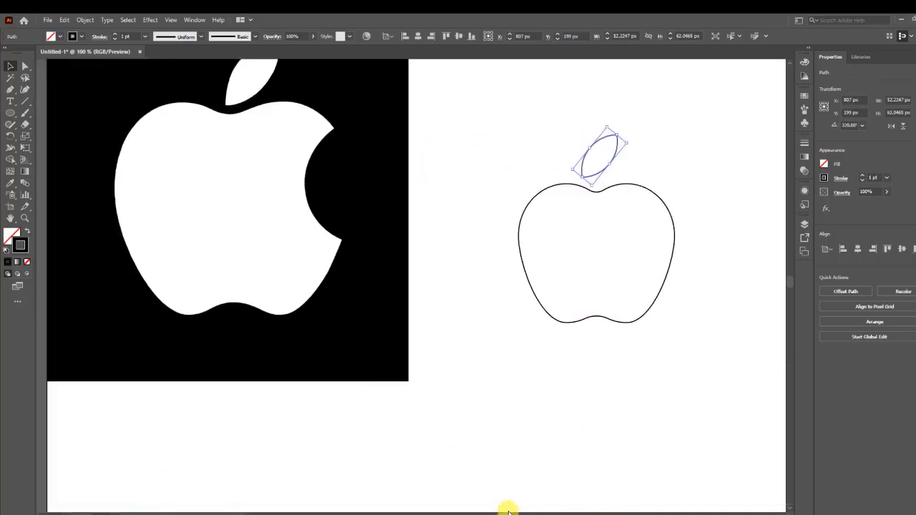
scroll(522, 451, up, 2)
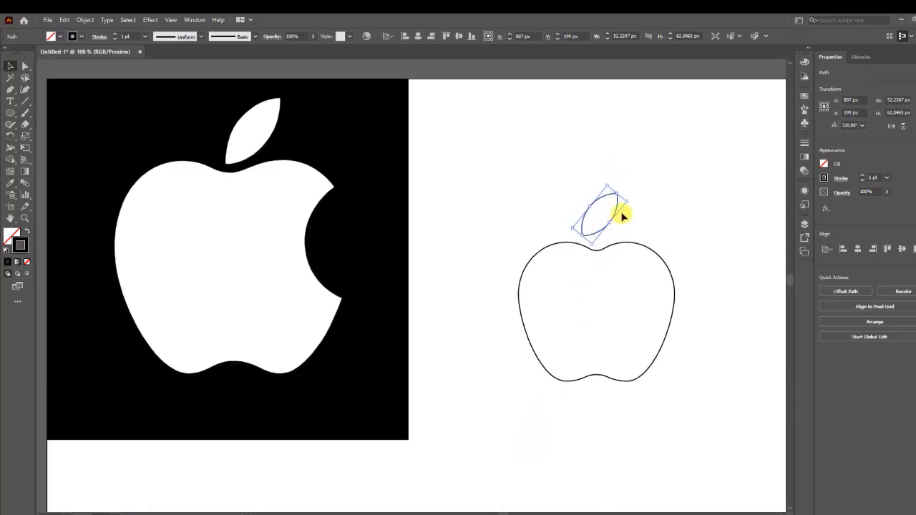
drag(614, 216, 267, 133)
drag(267, 133, 265, 100)
drag(248, 149, 625, 219)
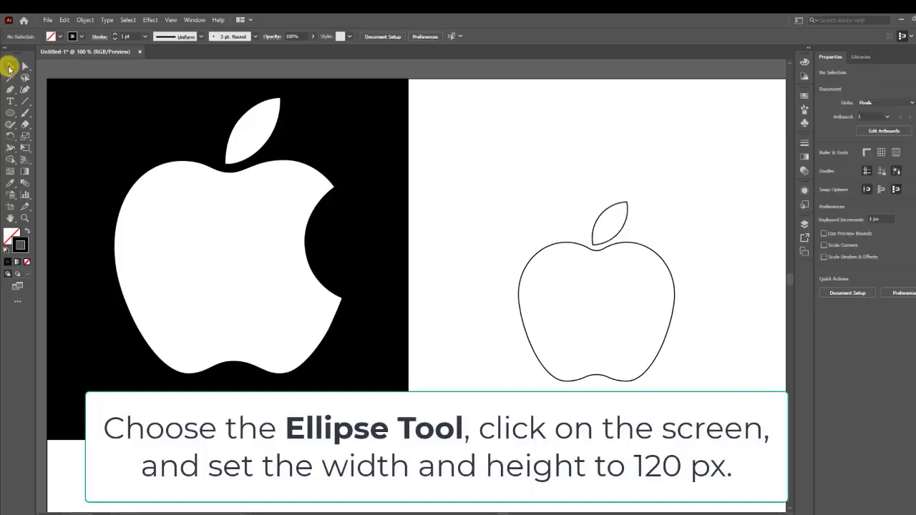
click(588, 214)
click(641, 230)
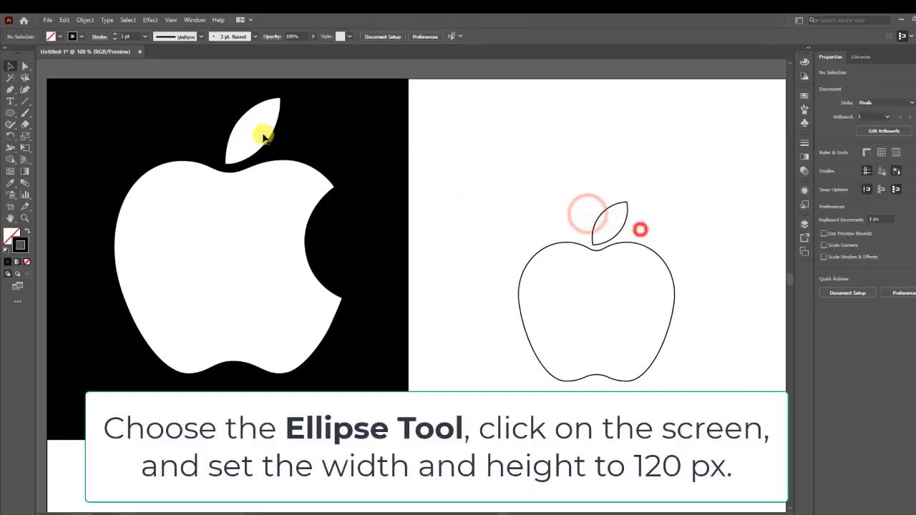